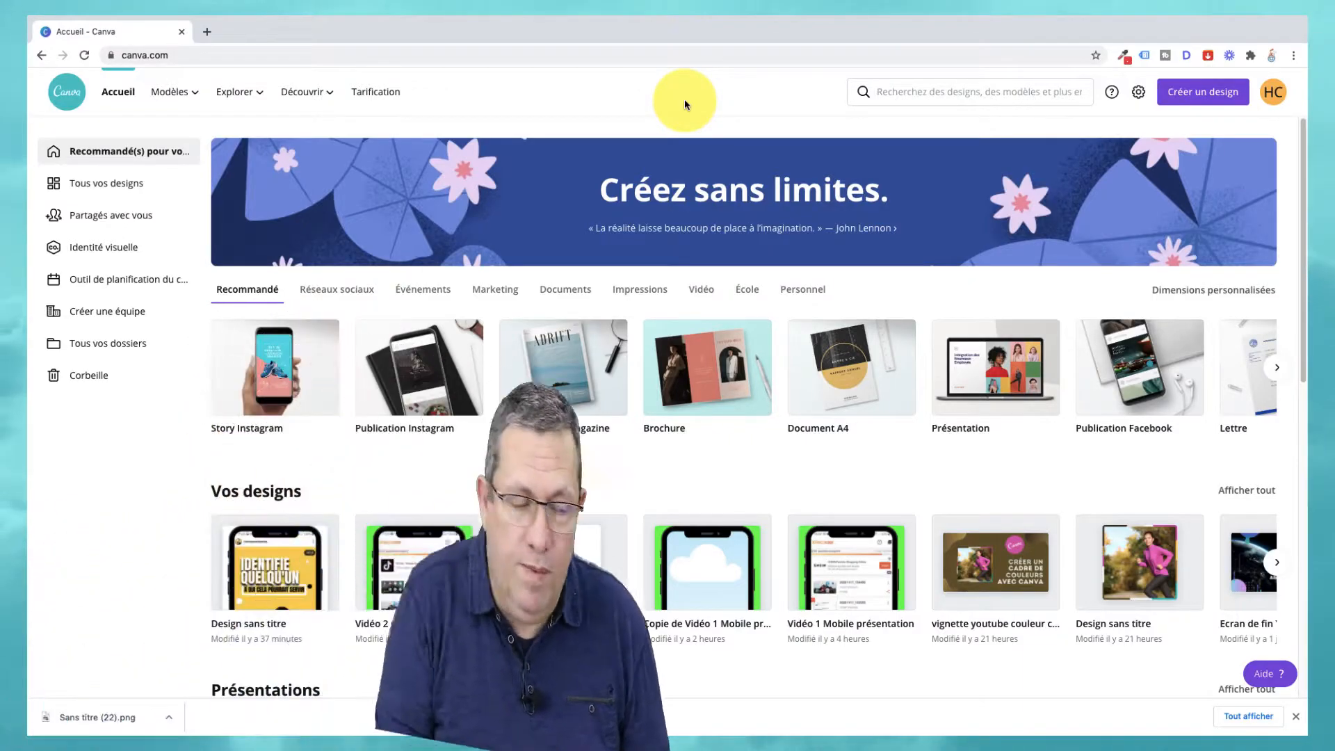
Step: Open the complete list of existing designs and look through it
{"action": "left_click", "coordinate": [279, 494]}
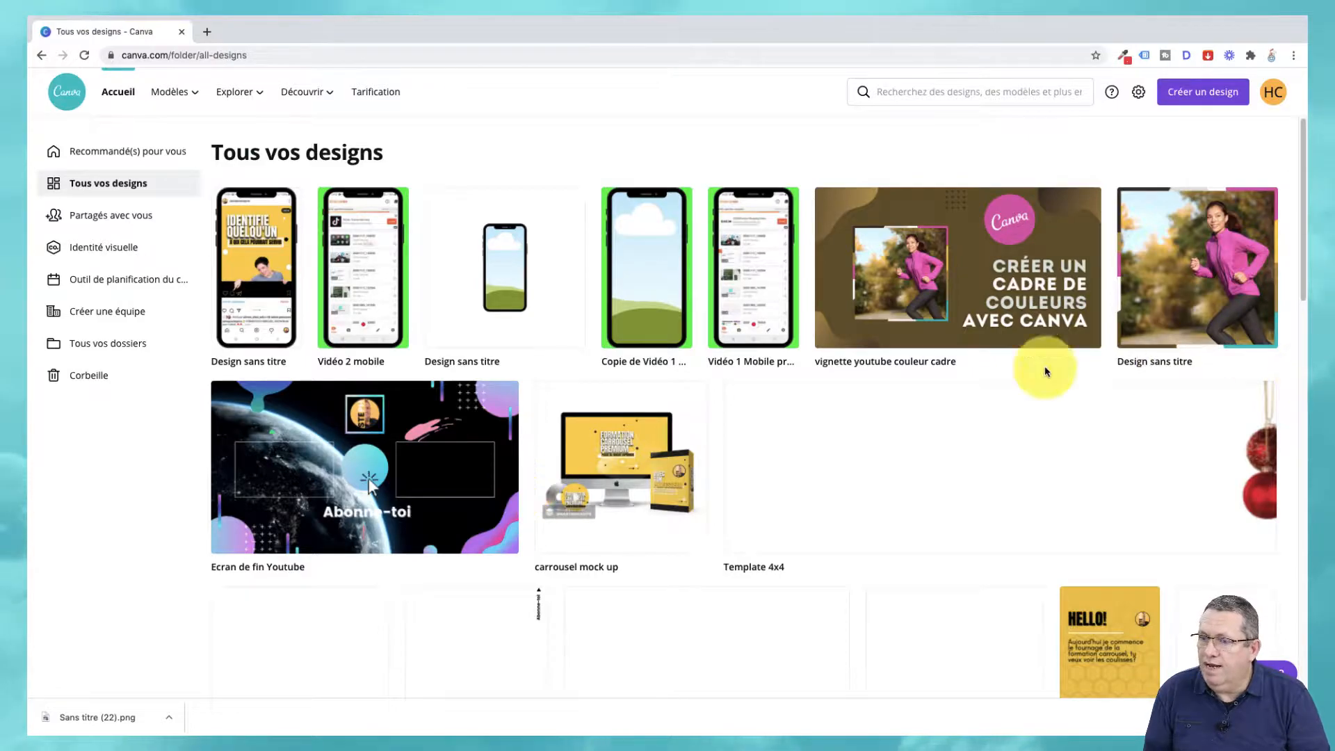
{"action": "scroll", "coordinate": [983, 352], "scroll_direction": "down", "scroll_amount": 5}
{"action": "scroll", "coordinate": [990, 359], "scroll_direction": "down", "scroll_amount": 1}
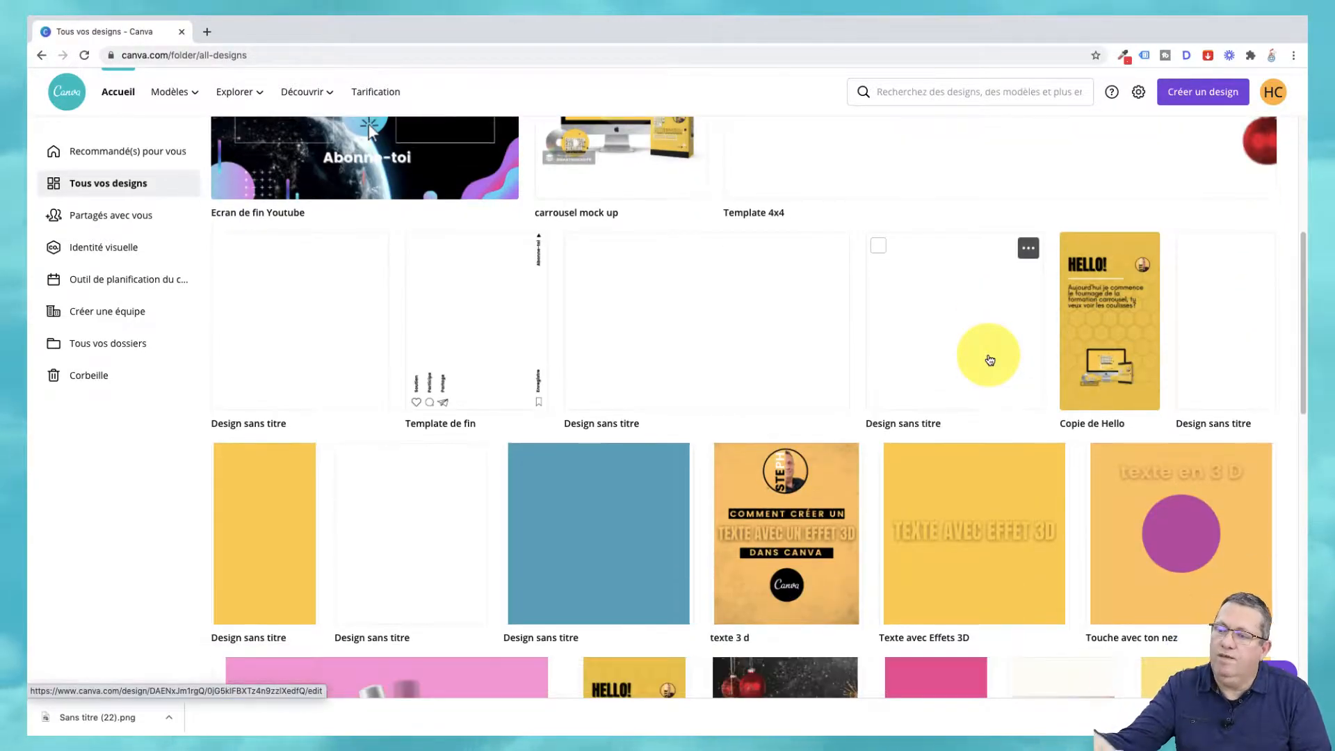
{"action": "scroll", "coordinate": [990, 359], "scroll_direction": "up", "scroll_amount": 6}
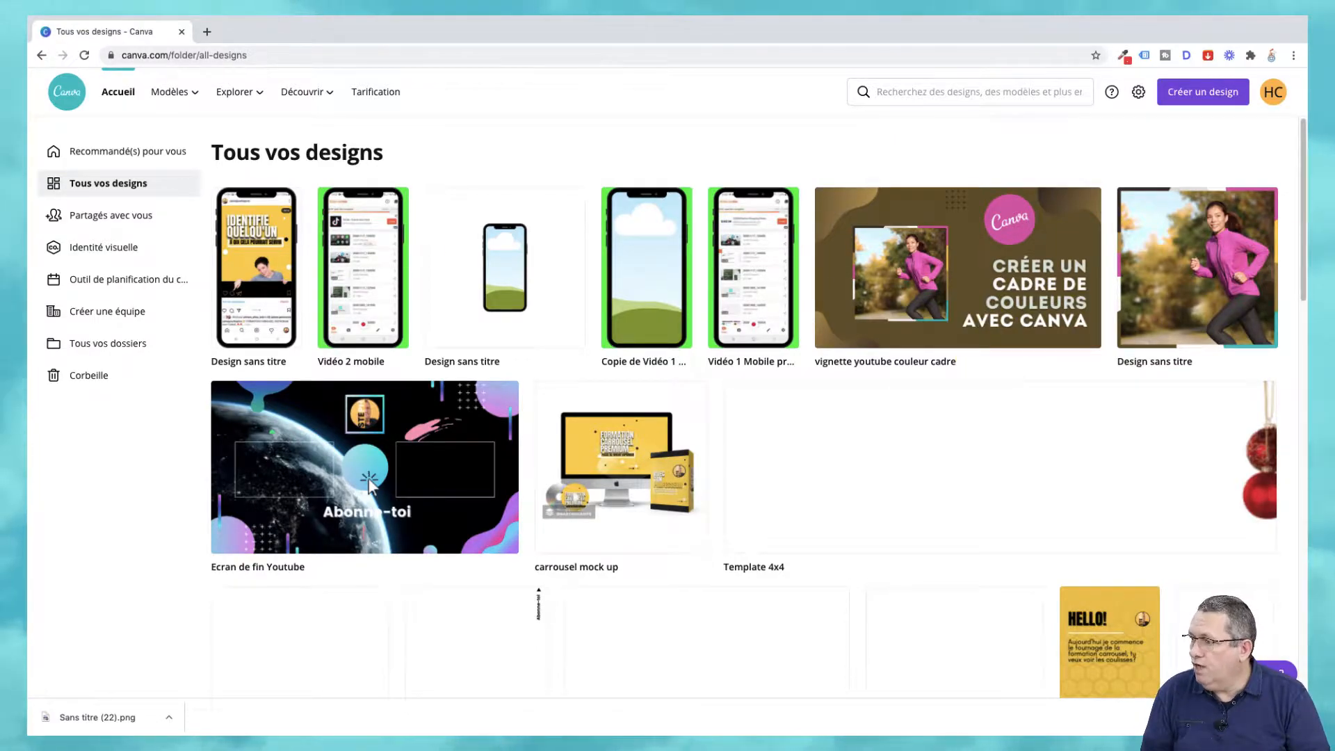
Step: Create a new folder named "Mme Coup de Pouce" in the folders overview
{"action": "left_click", "coordinate": [111, 346]}
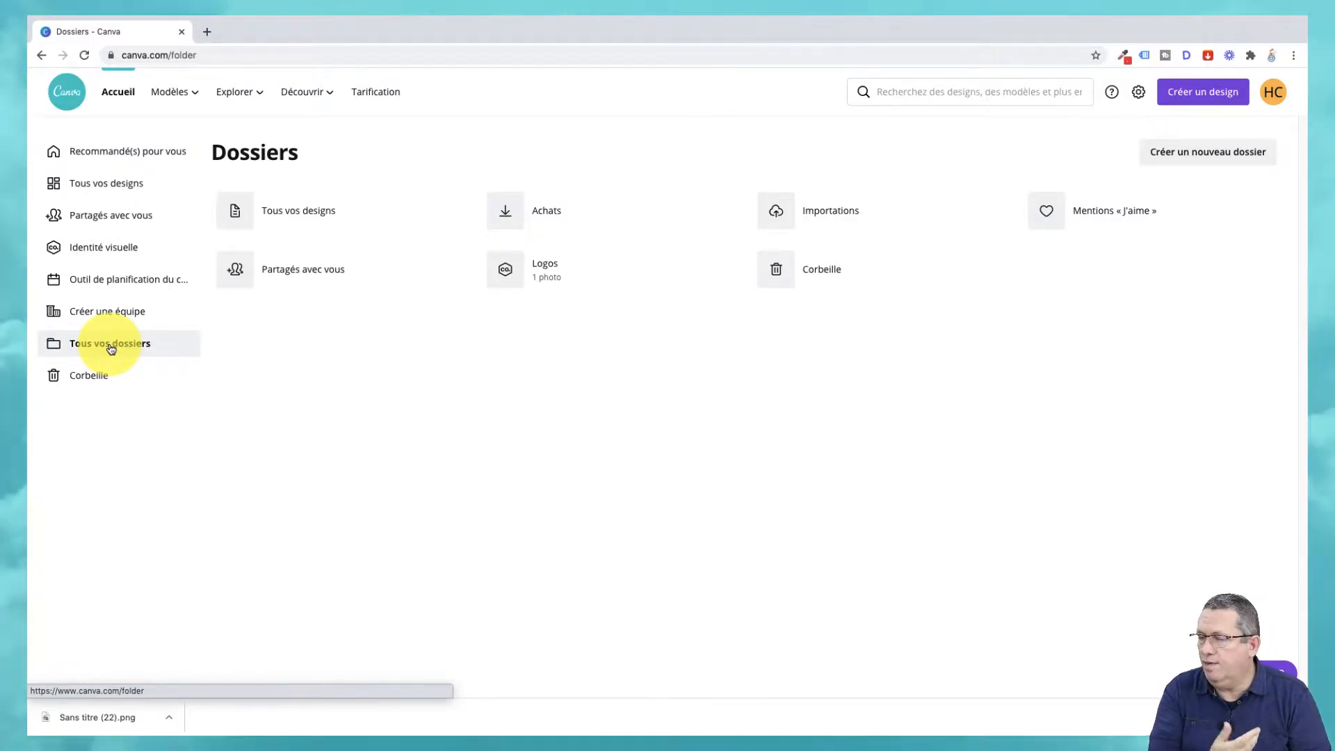
{"action": "left_click", "coordinate": [1222, 160]}
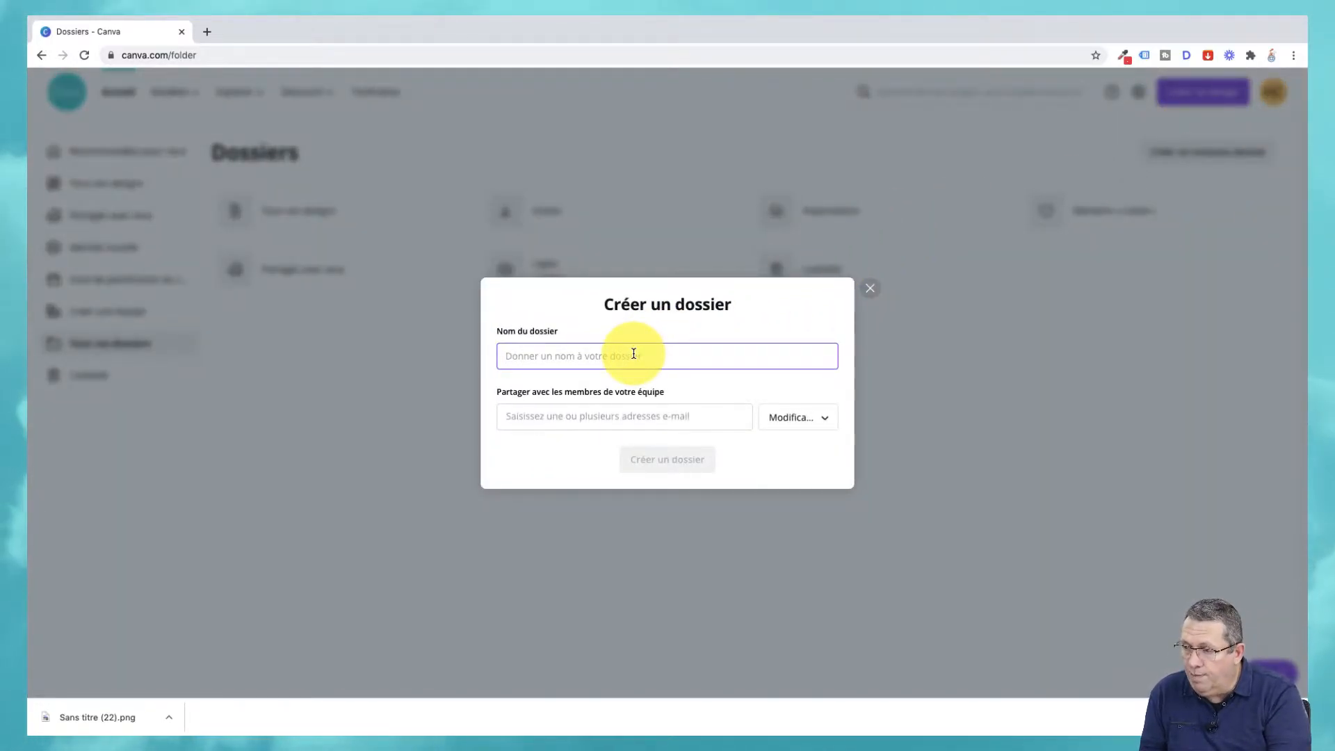
{"action": "type", "text": "Mmme C"}
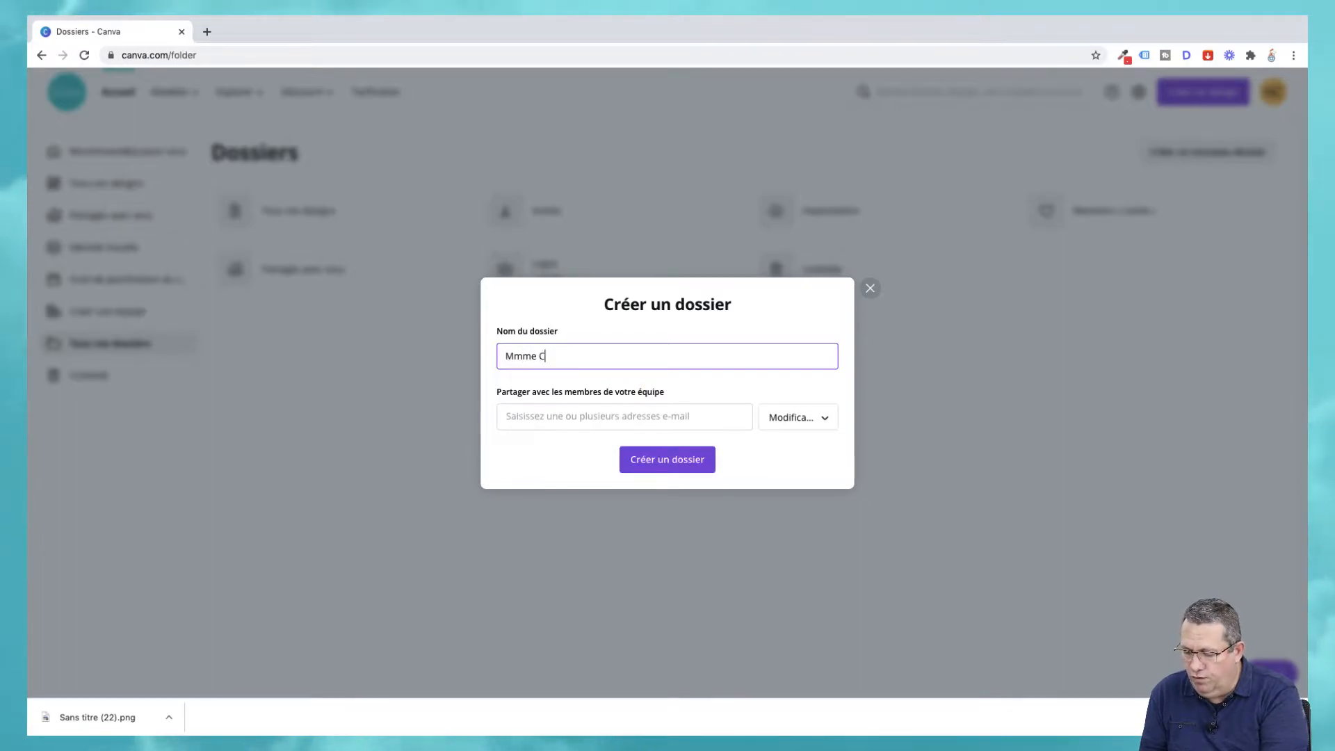
{"action": "type", "text": "oup de Pouce"}
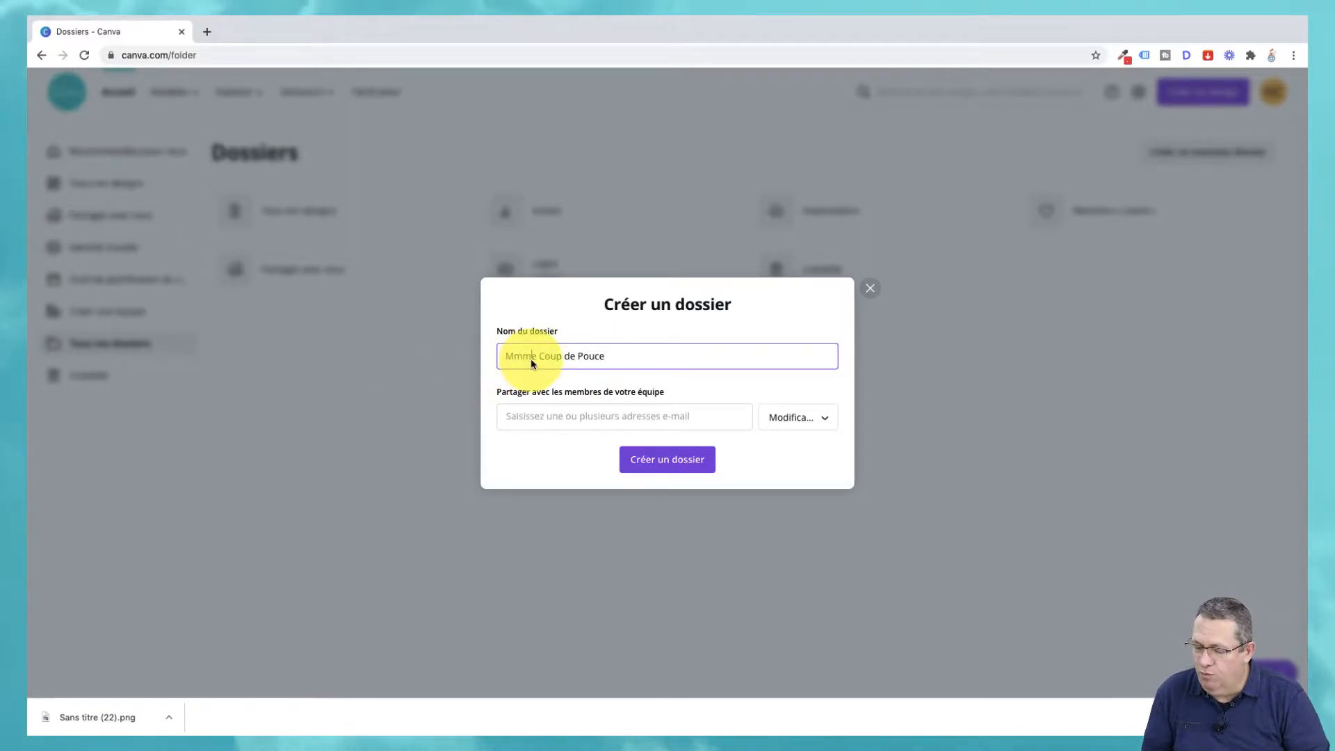
{"action": "key", "text": "Delete"}
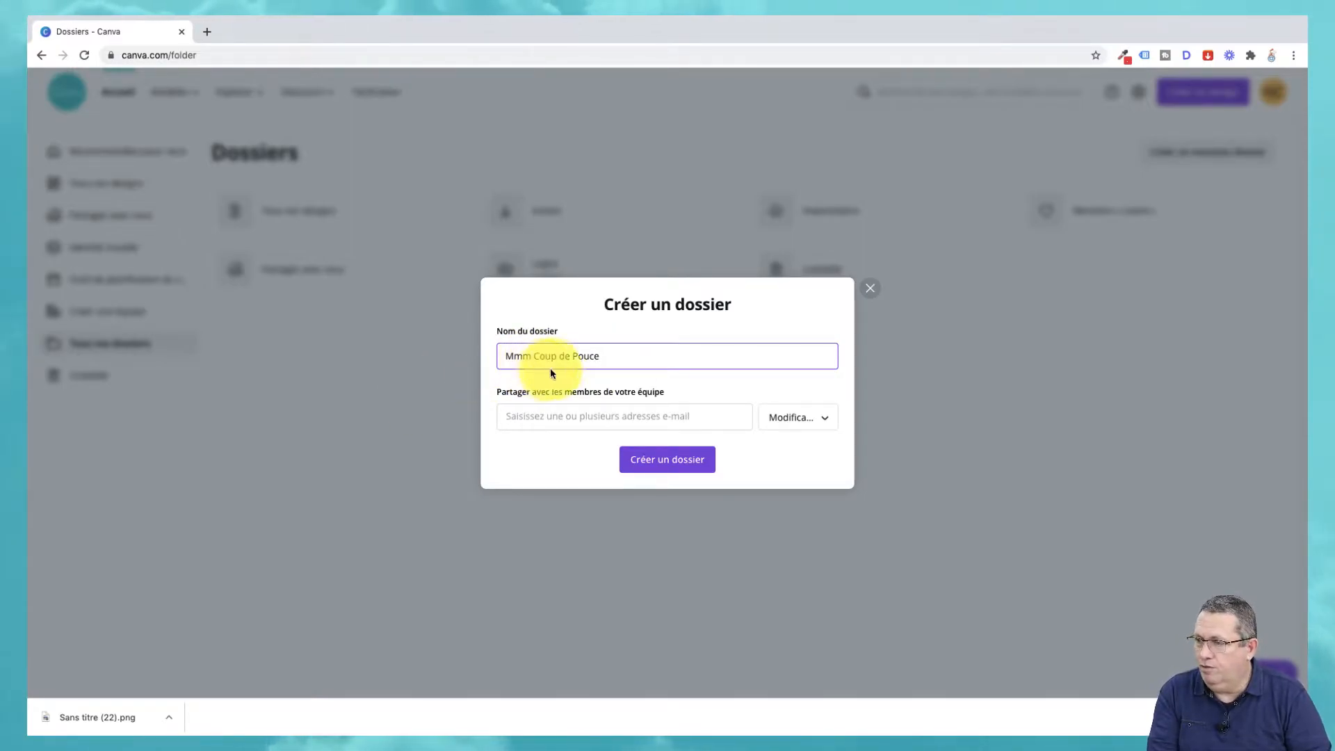
{"action": "key", "text": "BackSpace"}
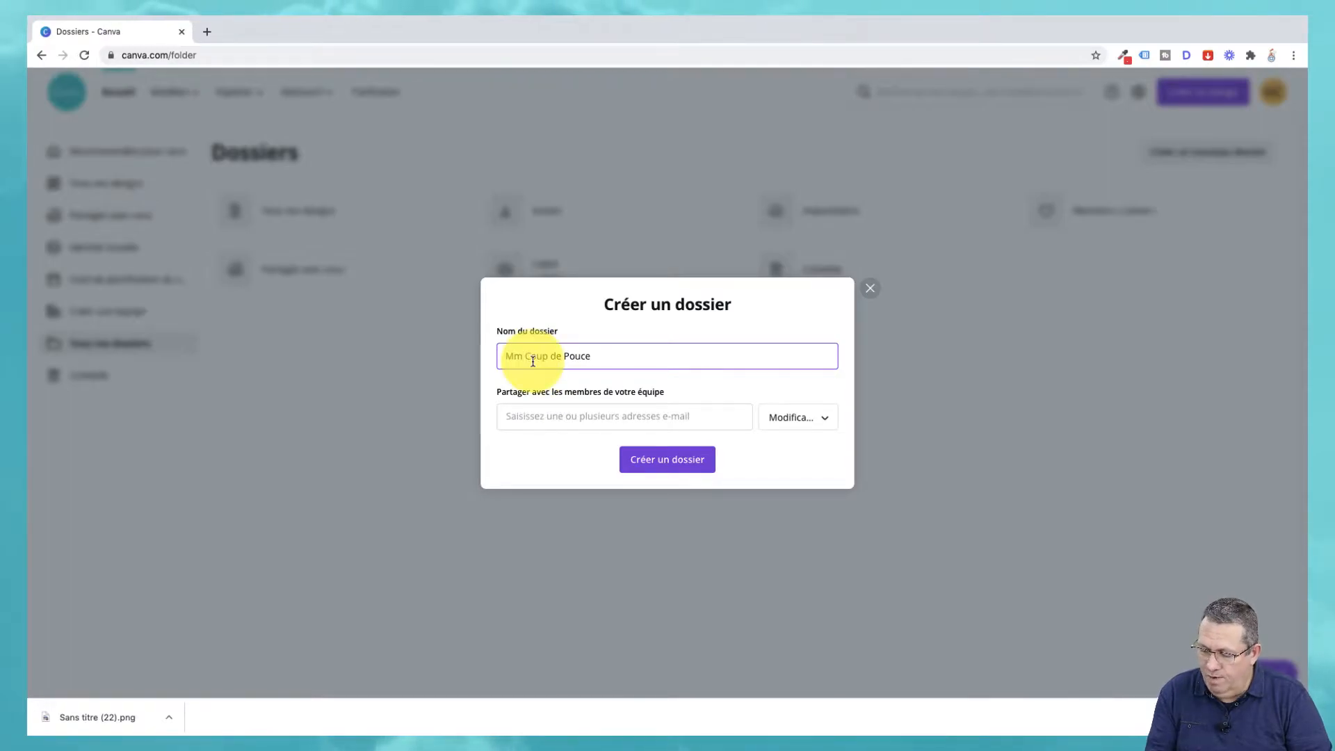
{"action": "type", "text": "e"}
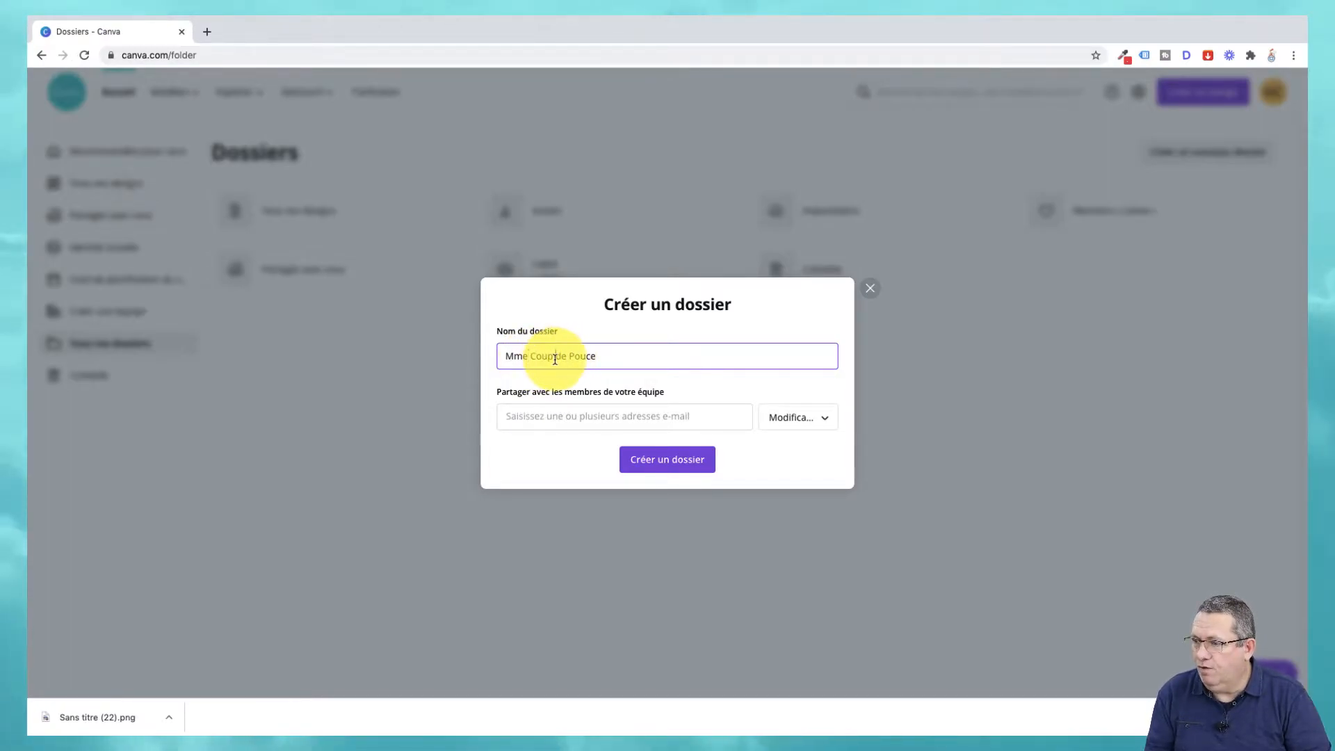
{"action": "left_click", "coordinate": [554, 358]}
{"action": "type", "text": "e"}
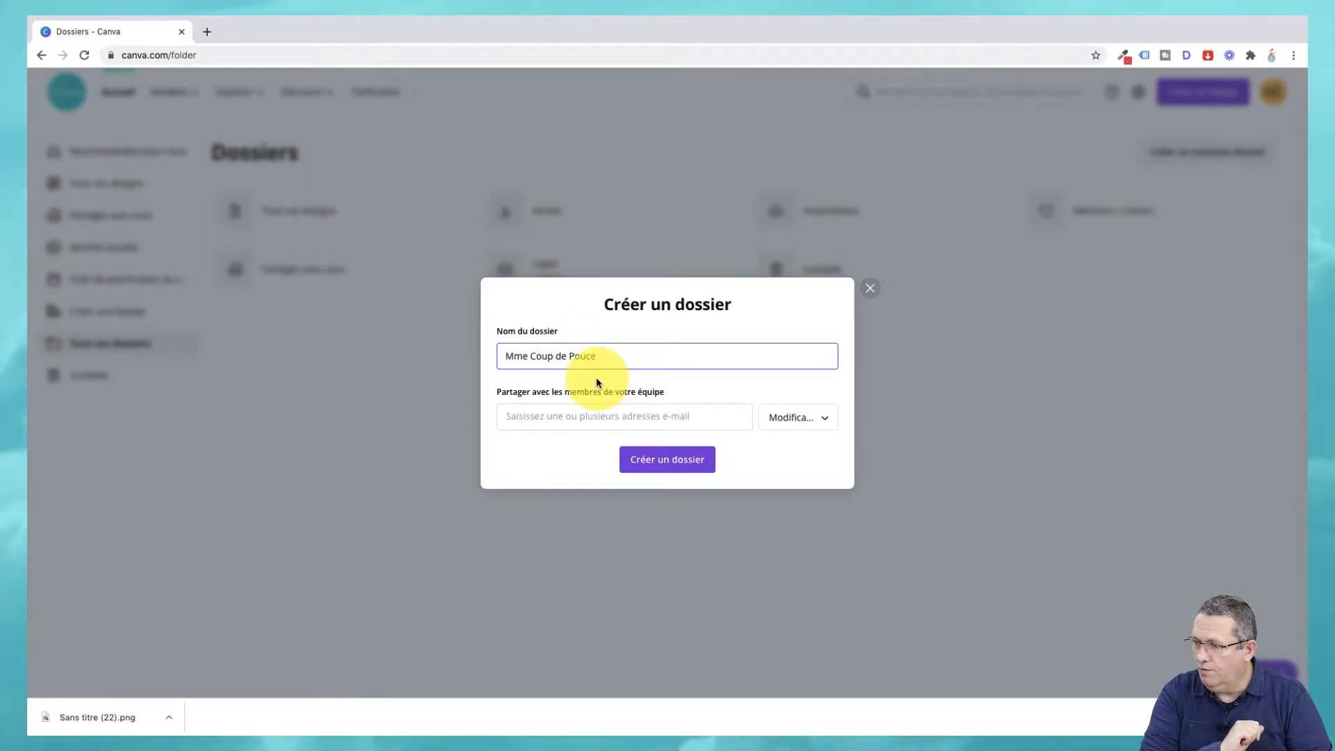
{"action": "left_click", "coordinate": [669, 461]}
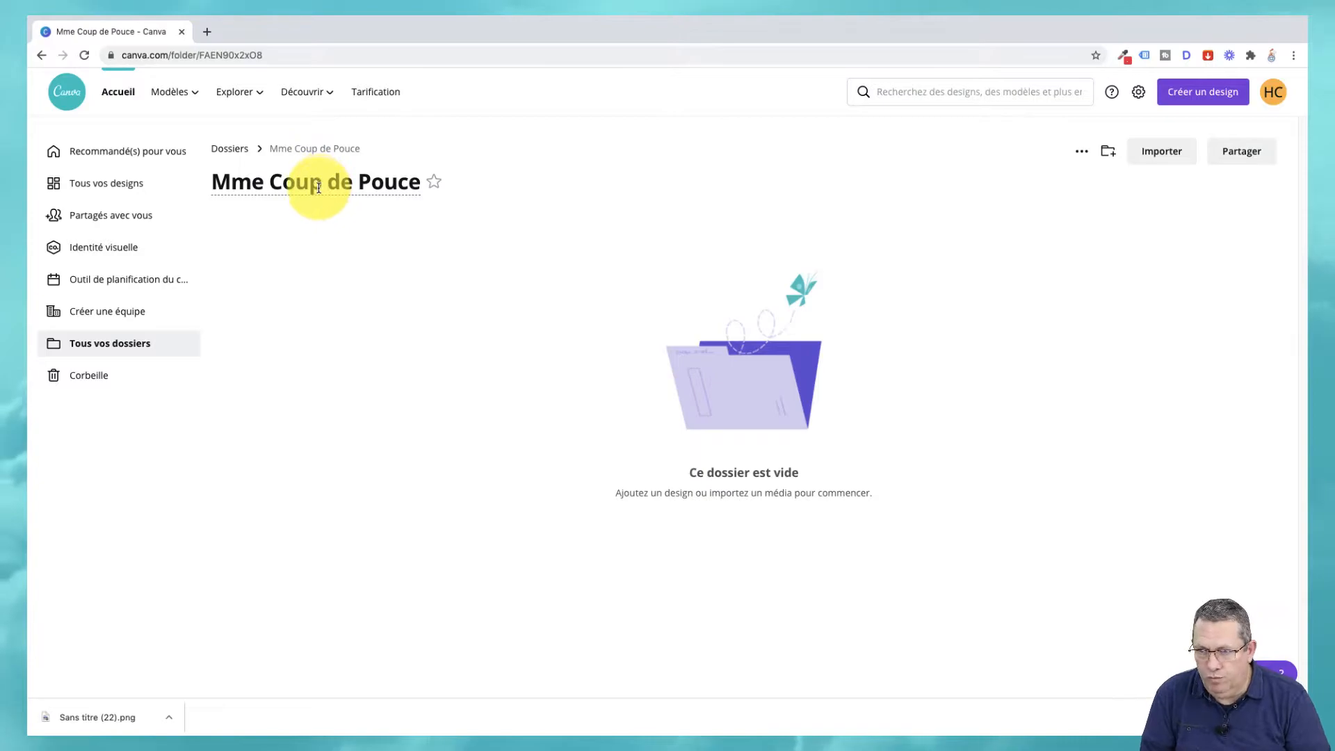
Step: Create a new Instagram post design and add the text "Madame Coup de Pouce" to its blank page
{"action": "left_click", "coordinate": [1204, 105]}
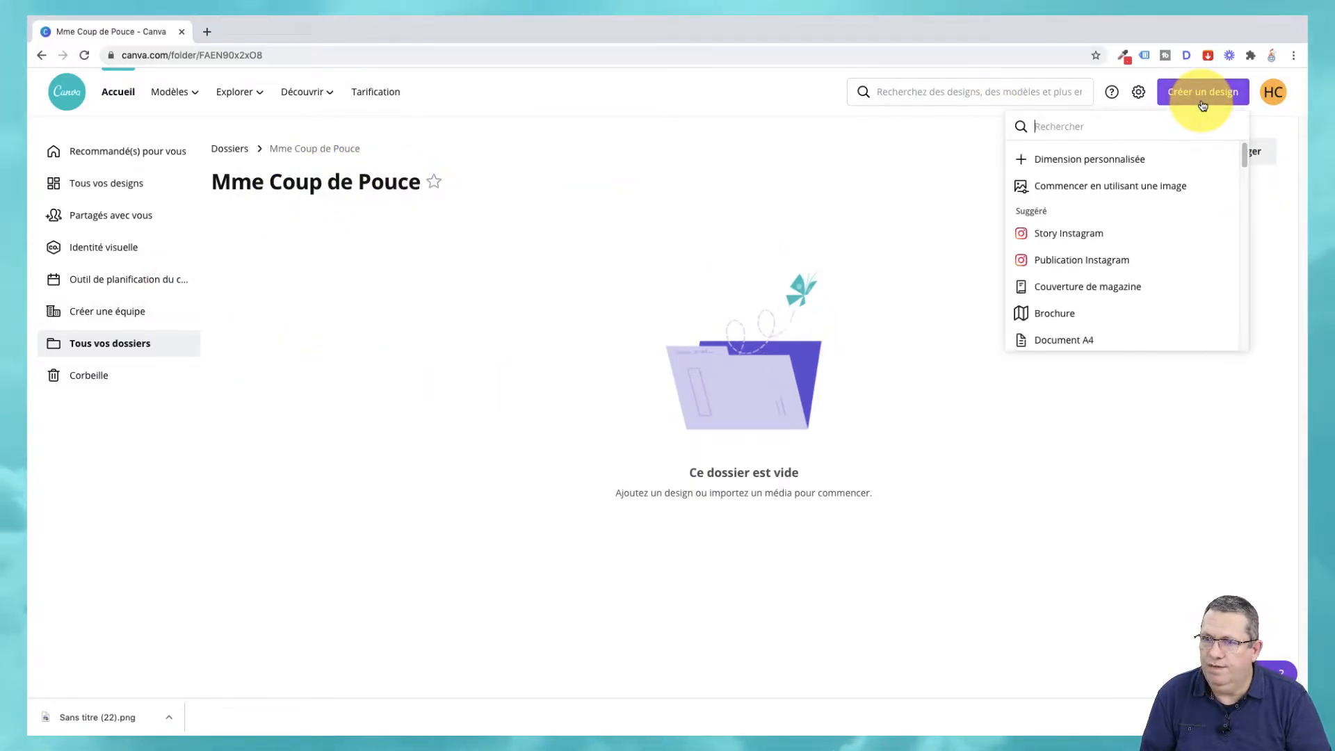
{"action": "left_click", "coordinate": [1085, 260]}
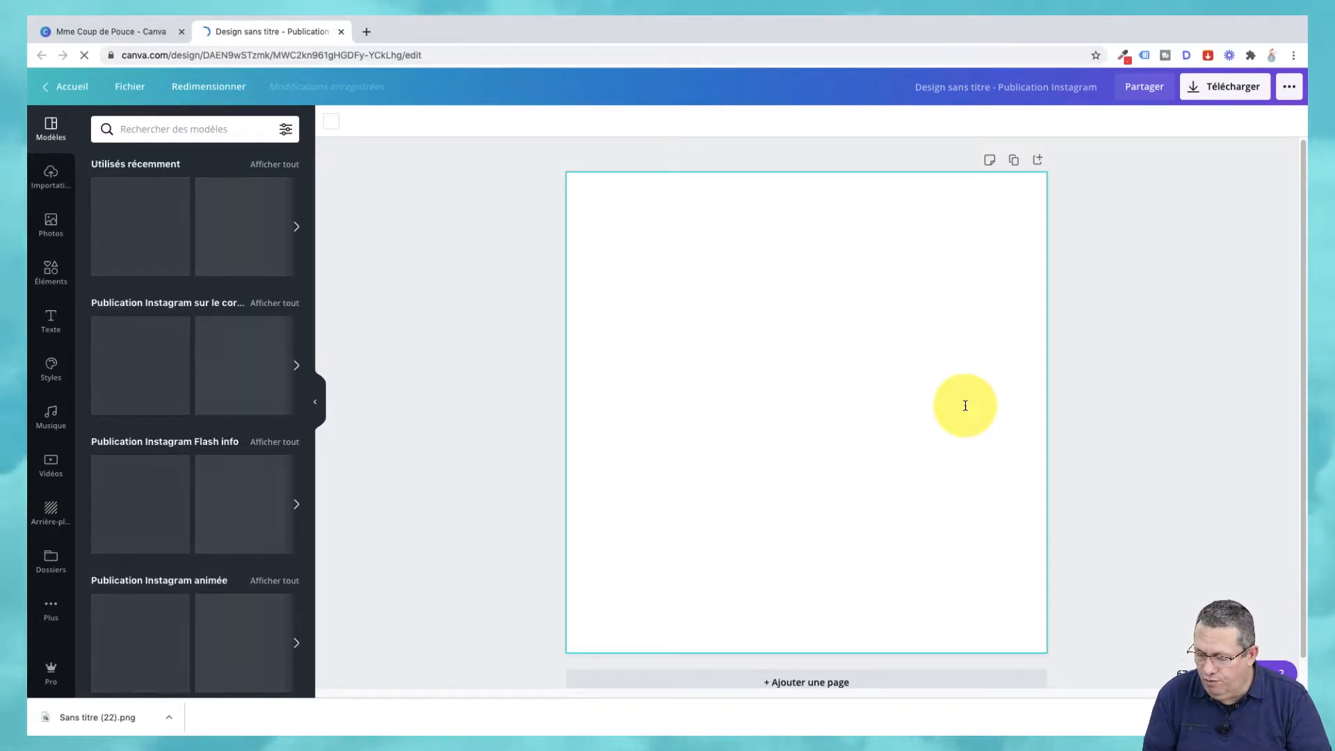
{"action": "key", "text": "t"}
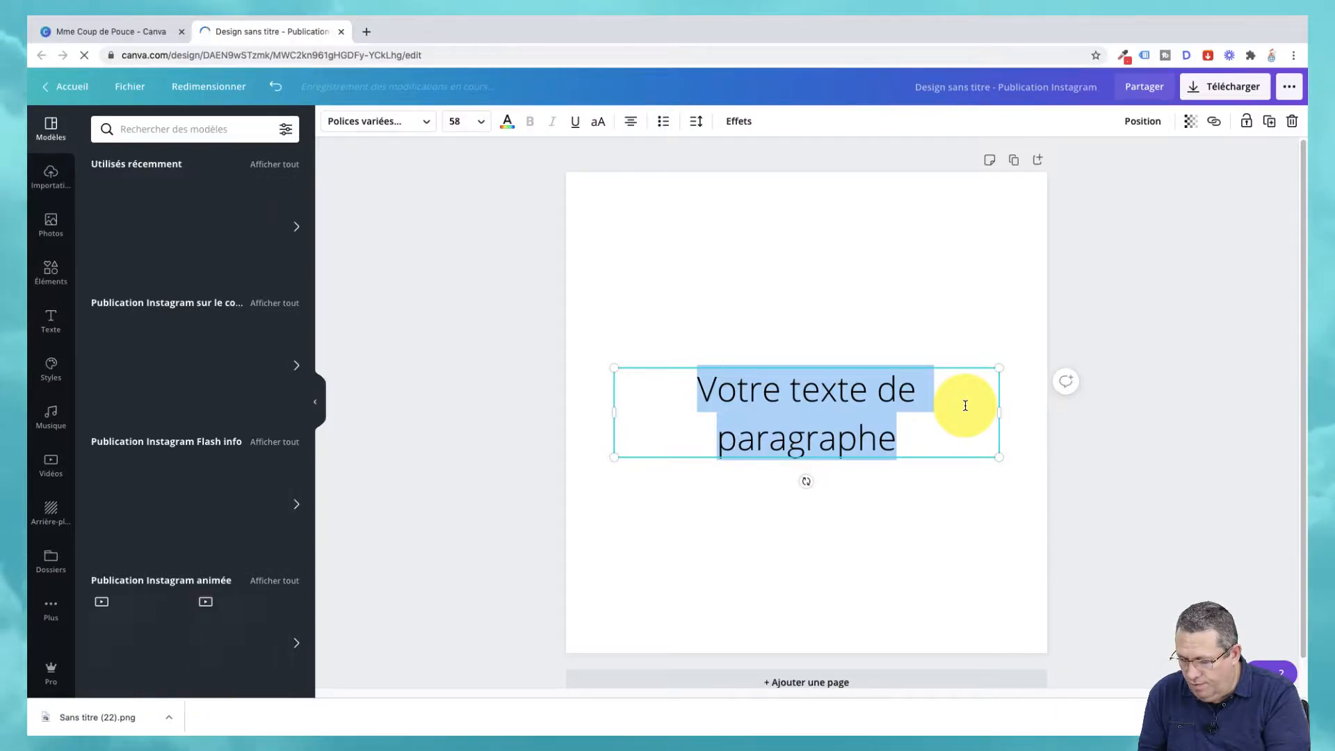
{"action": "type", "text": "M"}
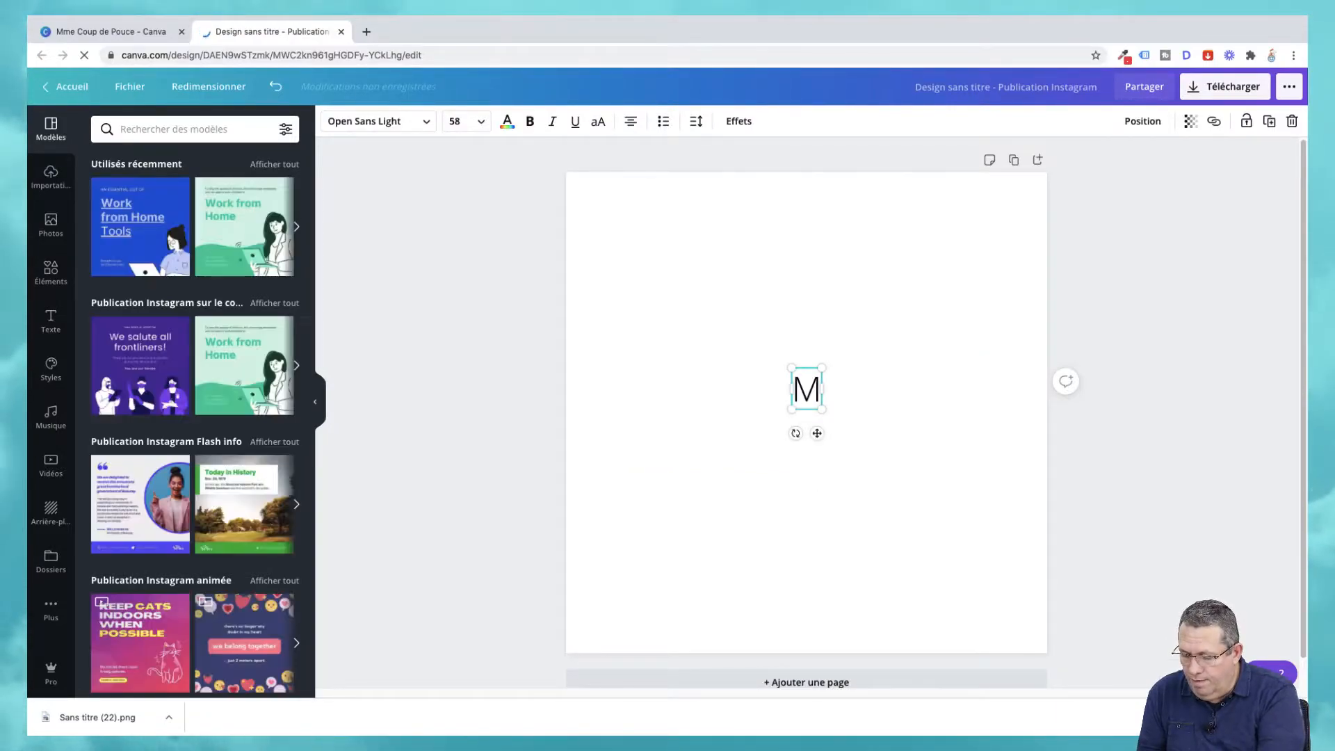
{"action": "type", "text": "adame C"}
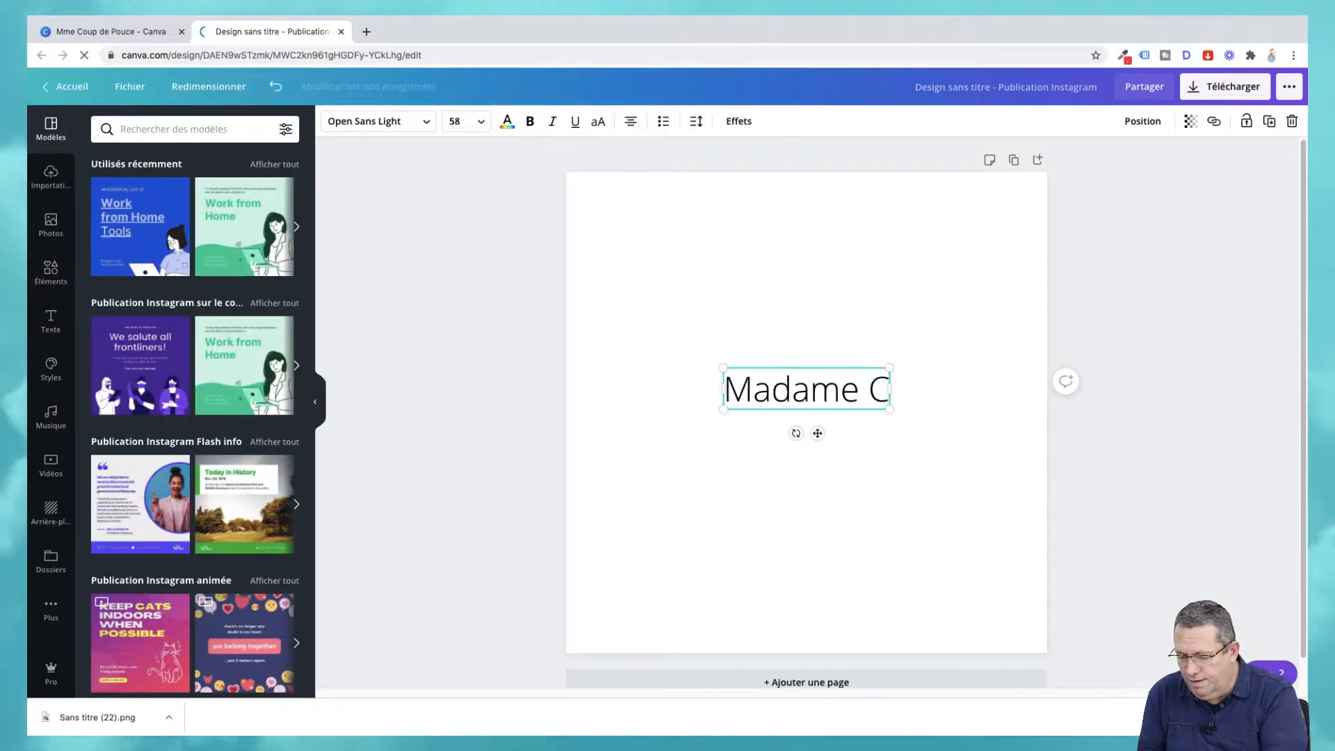
{"action": "type", "text": "oup"}
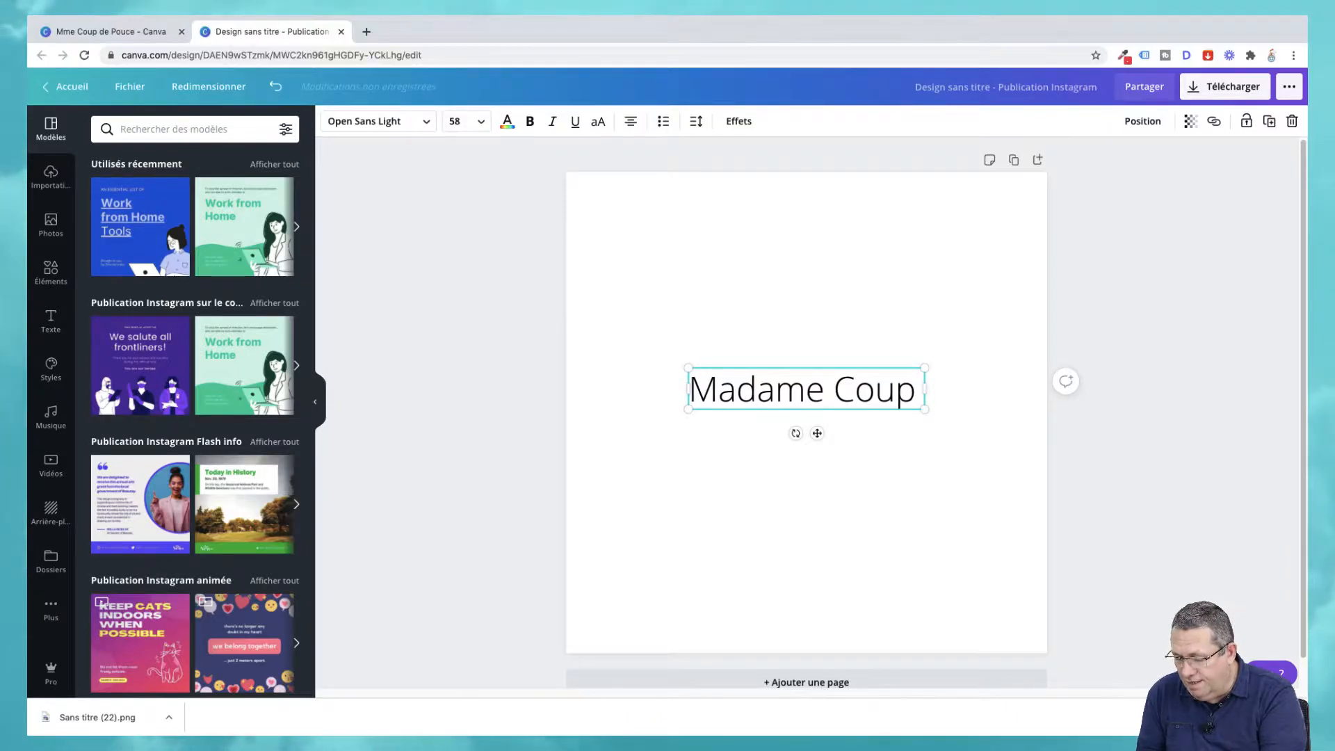
{"action": "type", "text": " de"}
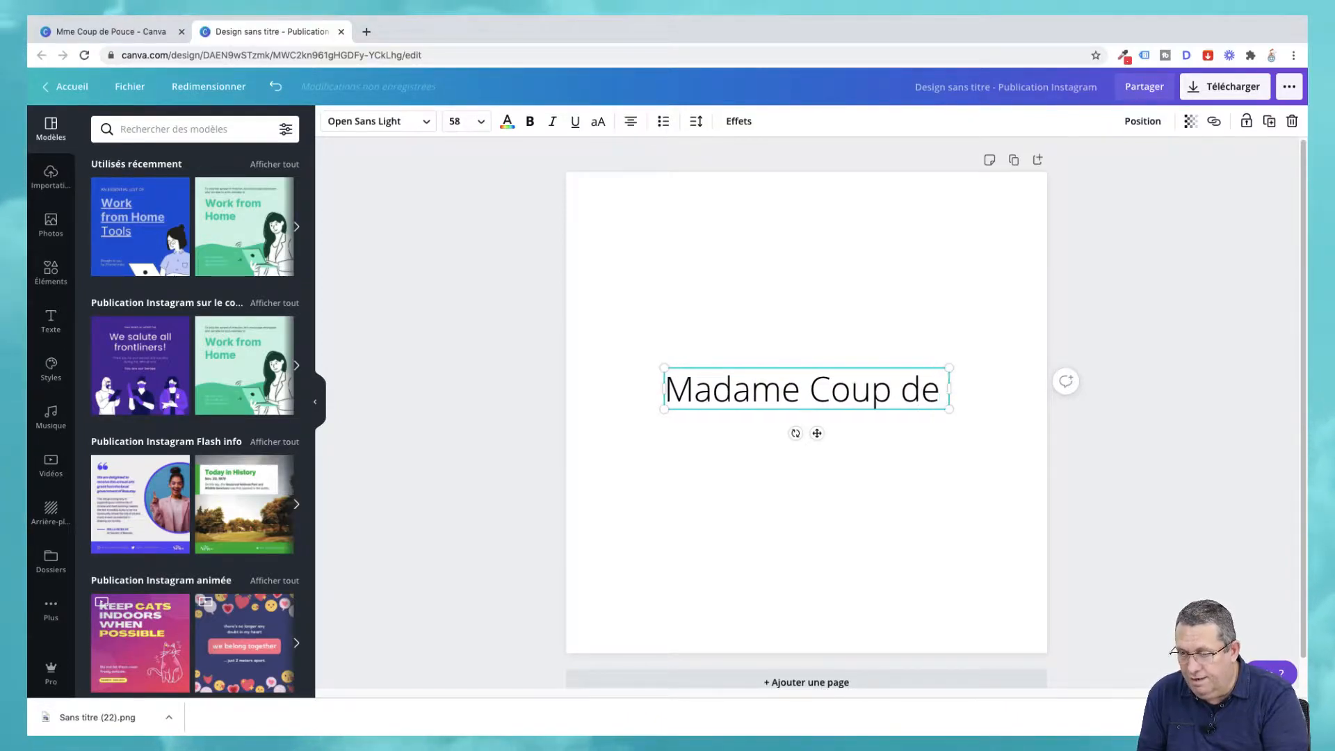
{"action": "type", "text": " Pouce"}
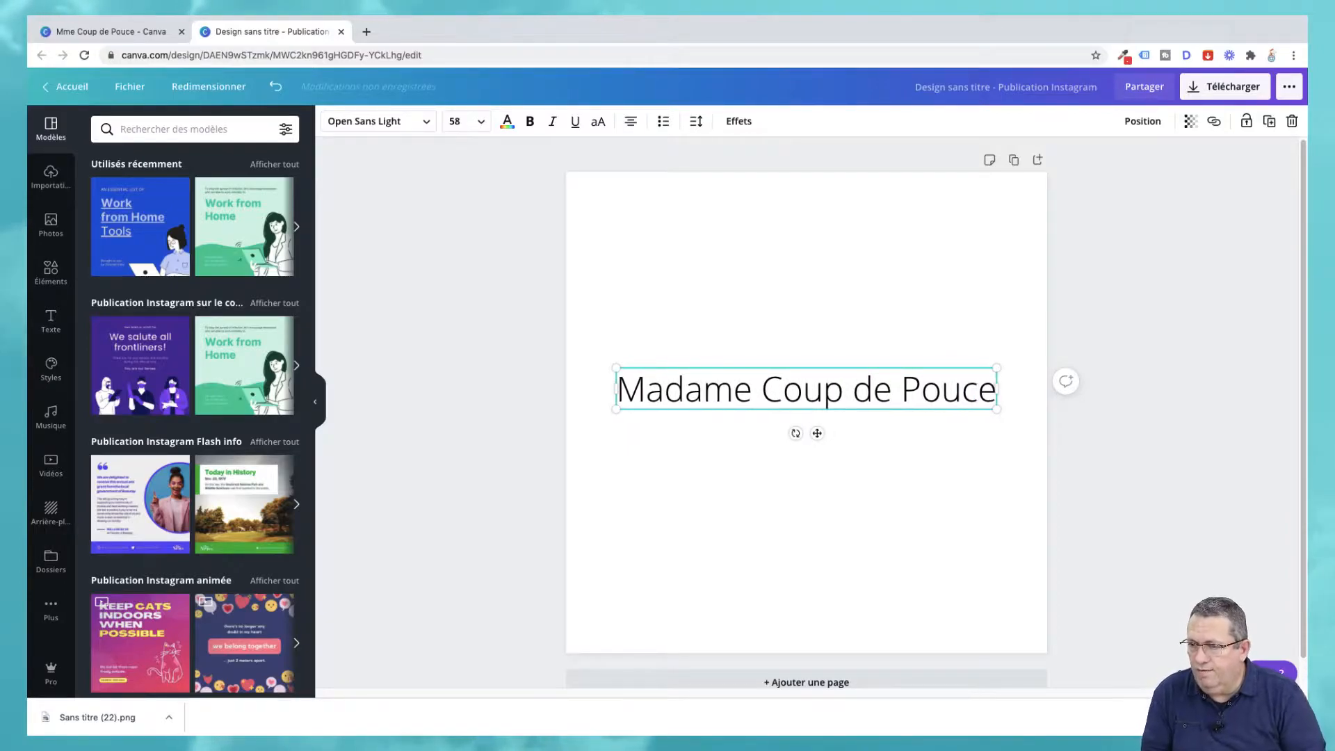
{"action": "left_click", "coordinate": [1193, 468]}
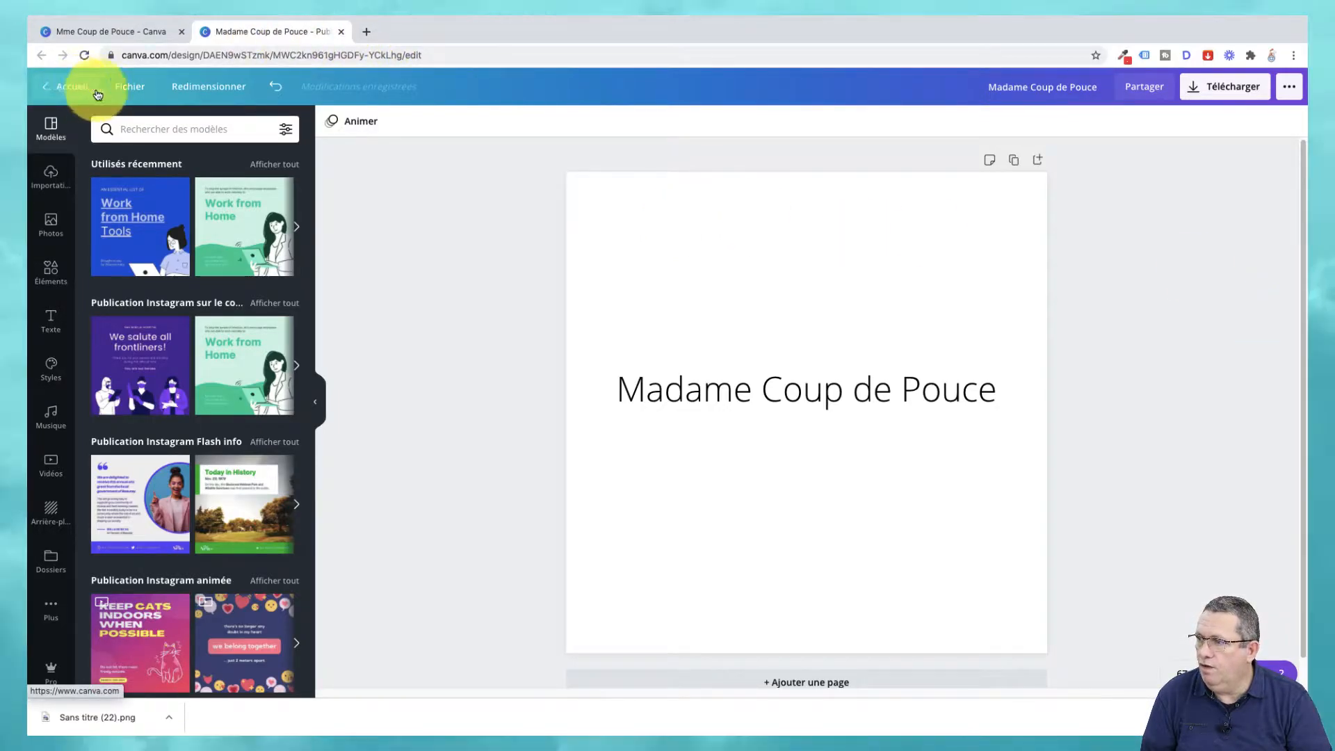
Step: Return to the home page and move the Madame Coup de Pouce design into the Mme Coup de Pouce folder
{"action": "left_click", "coordinate": [72, 86]}
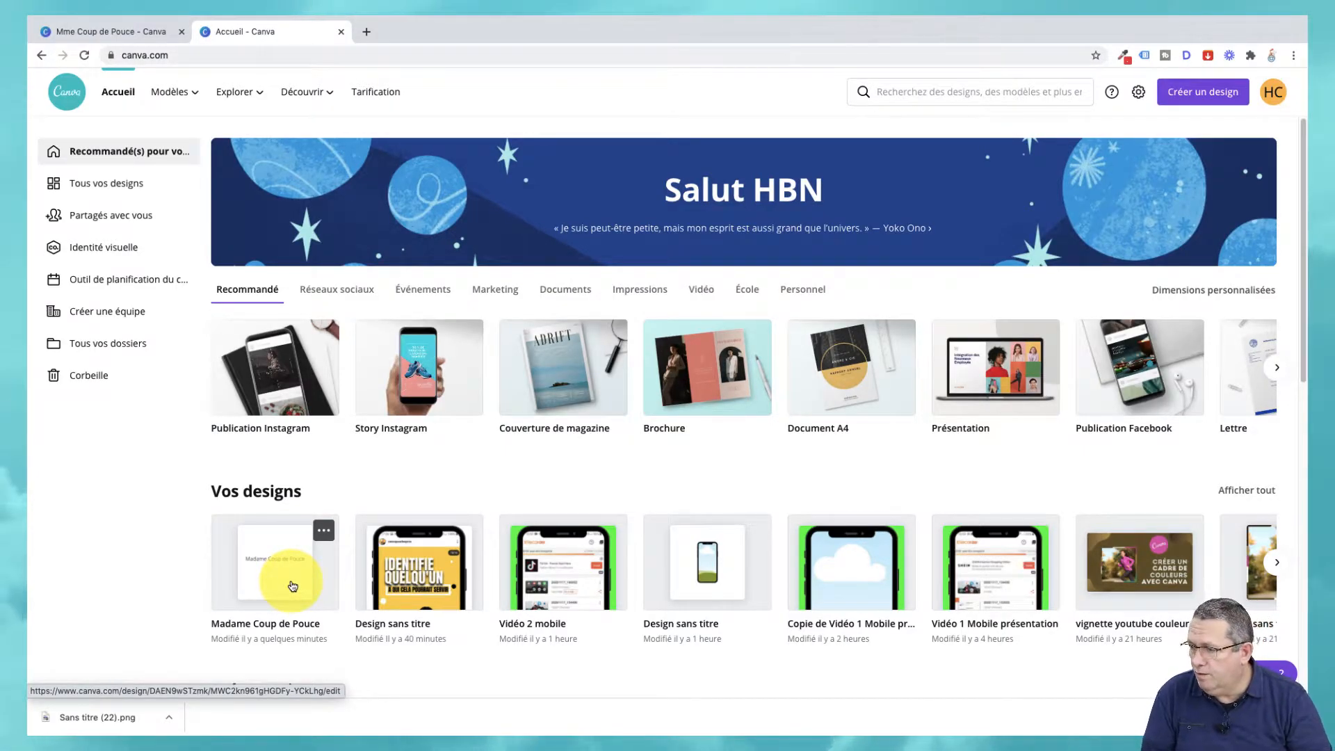
{"action": "left_click", "coordinate": [324, 531]}
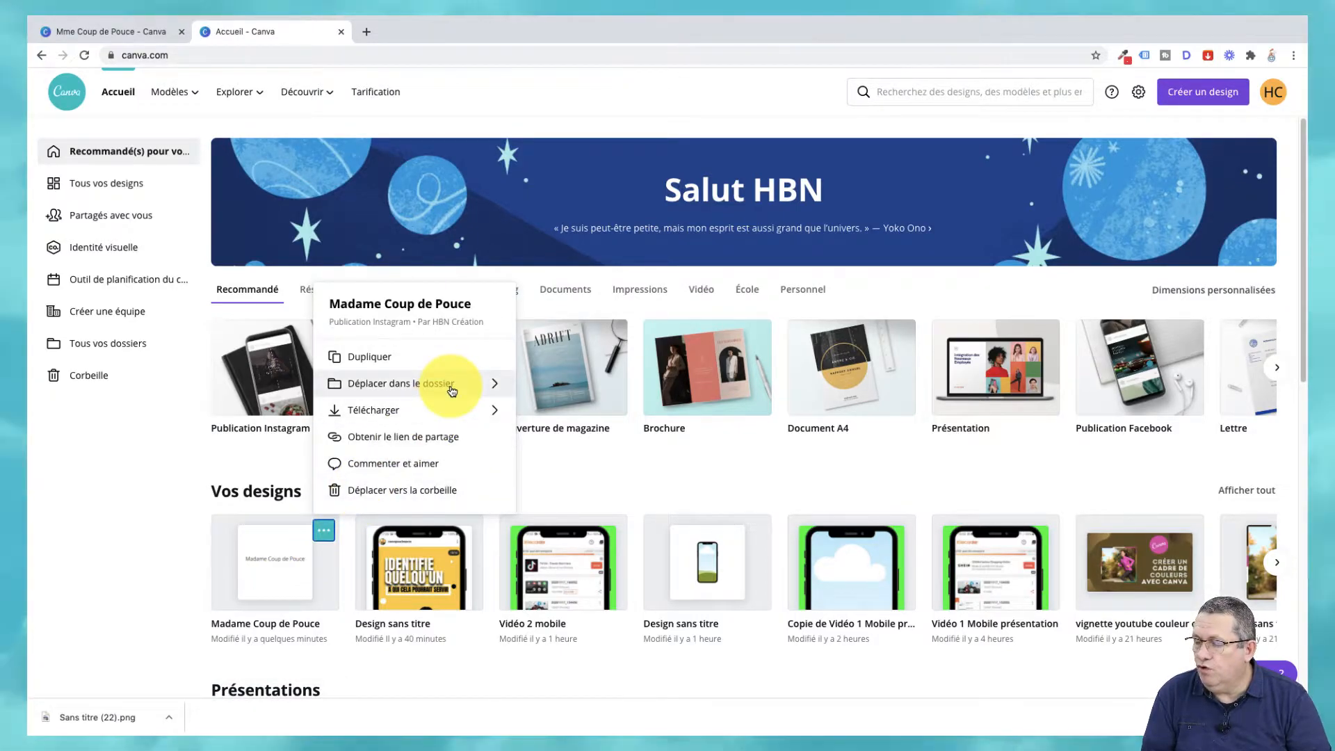
{"action": "left_click", "coordinate": [452, 387]}
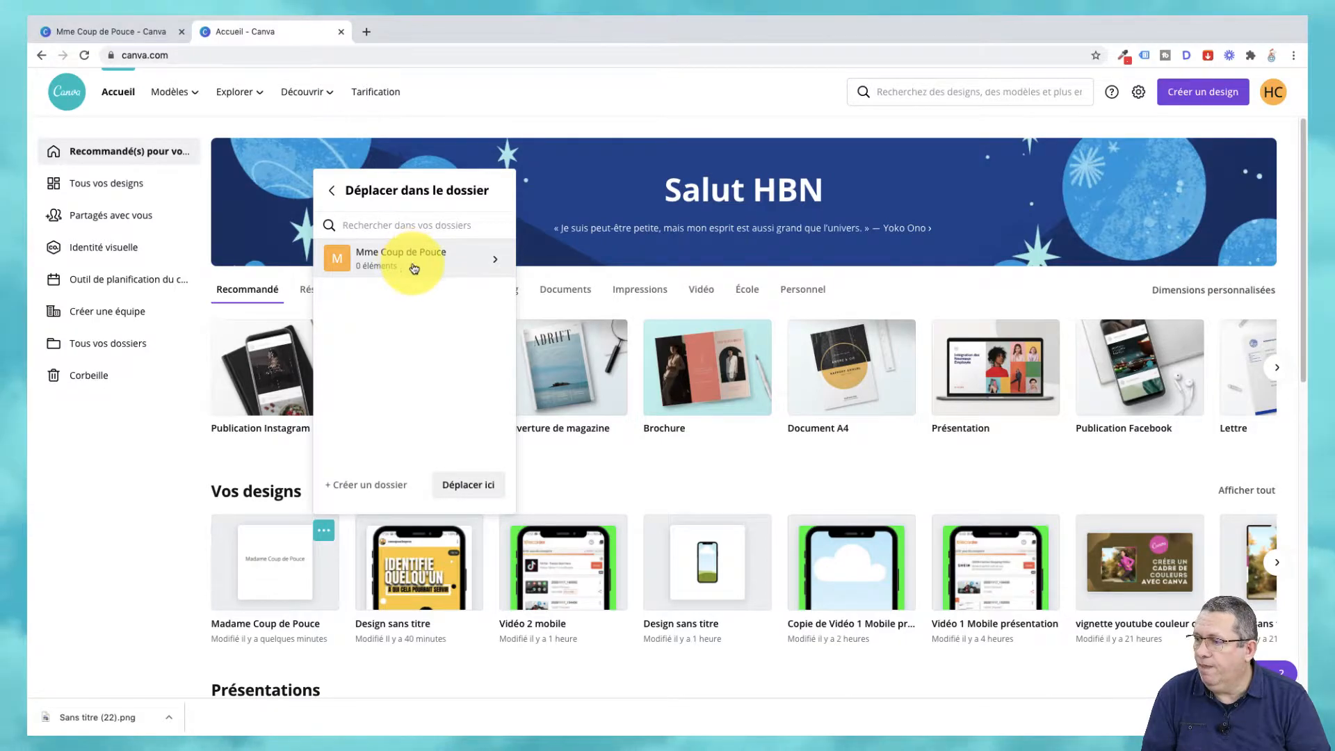
{"action": "left_click", "coordinate": [476, 487]}
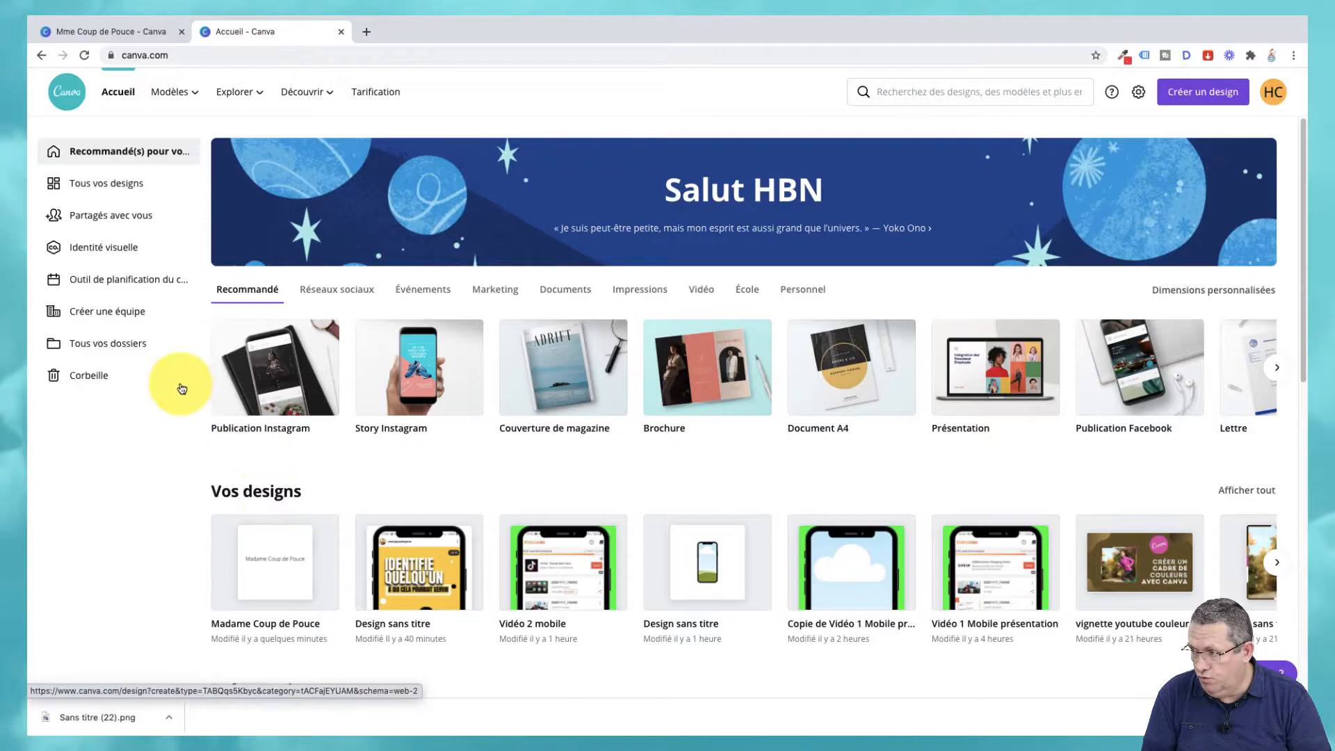
Step: Open the Madame Coup de Pouce design from its folder for editing and close the leftover folder browser tab
{"action": "left_click", "coordinate": [114, 351]}
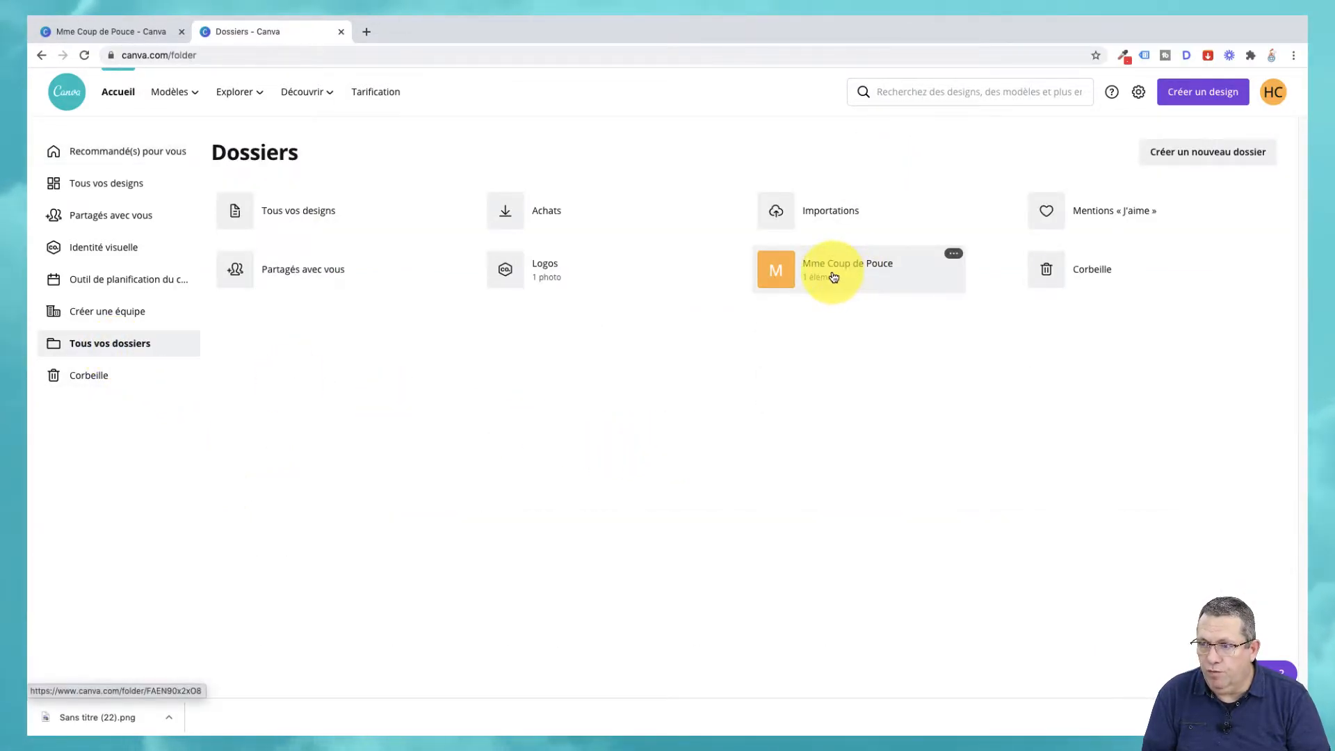
{"action": "left_click", "coordinate": [834, 278]}
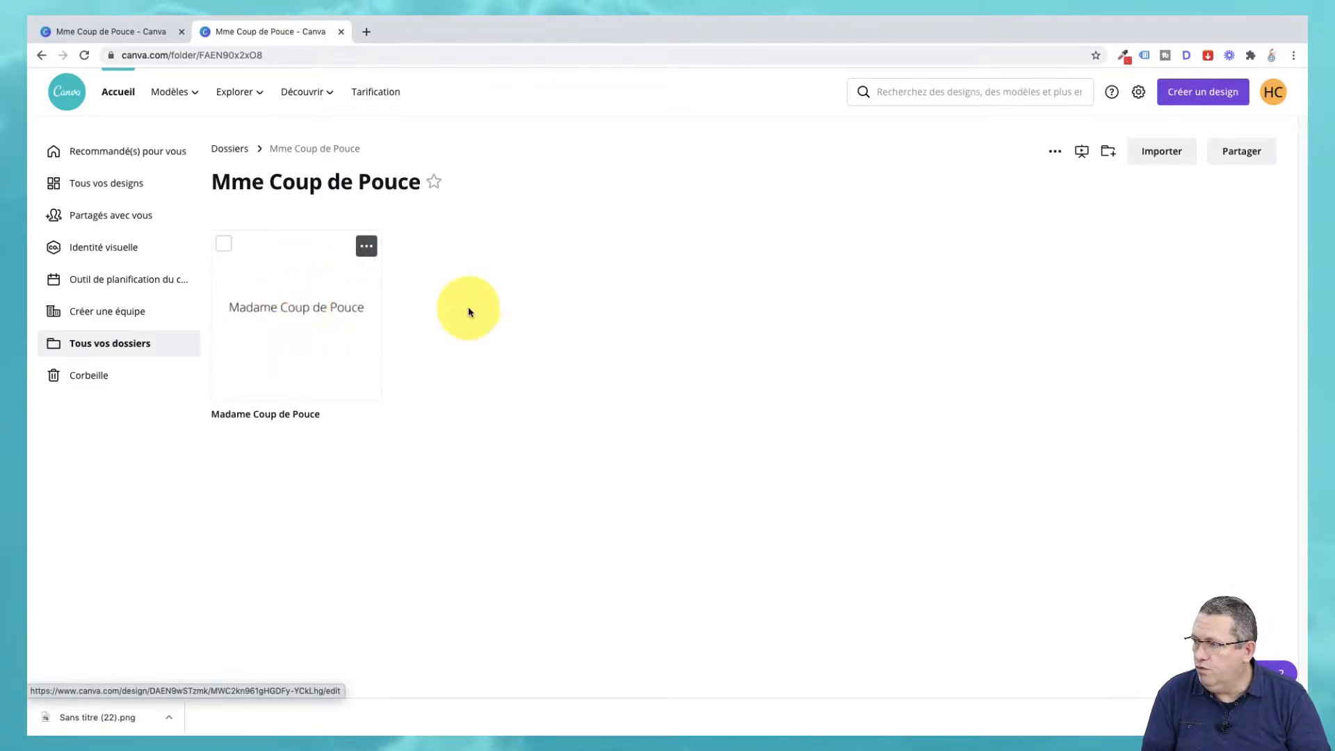
{"action": "left_click", "coordinate": [313, 317]}
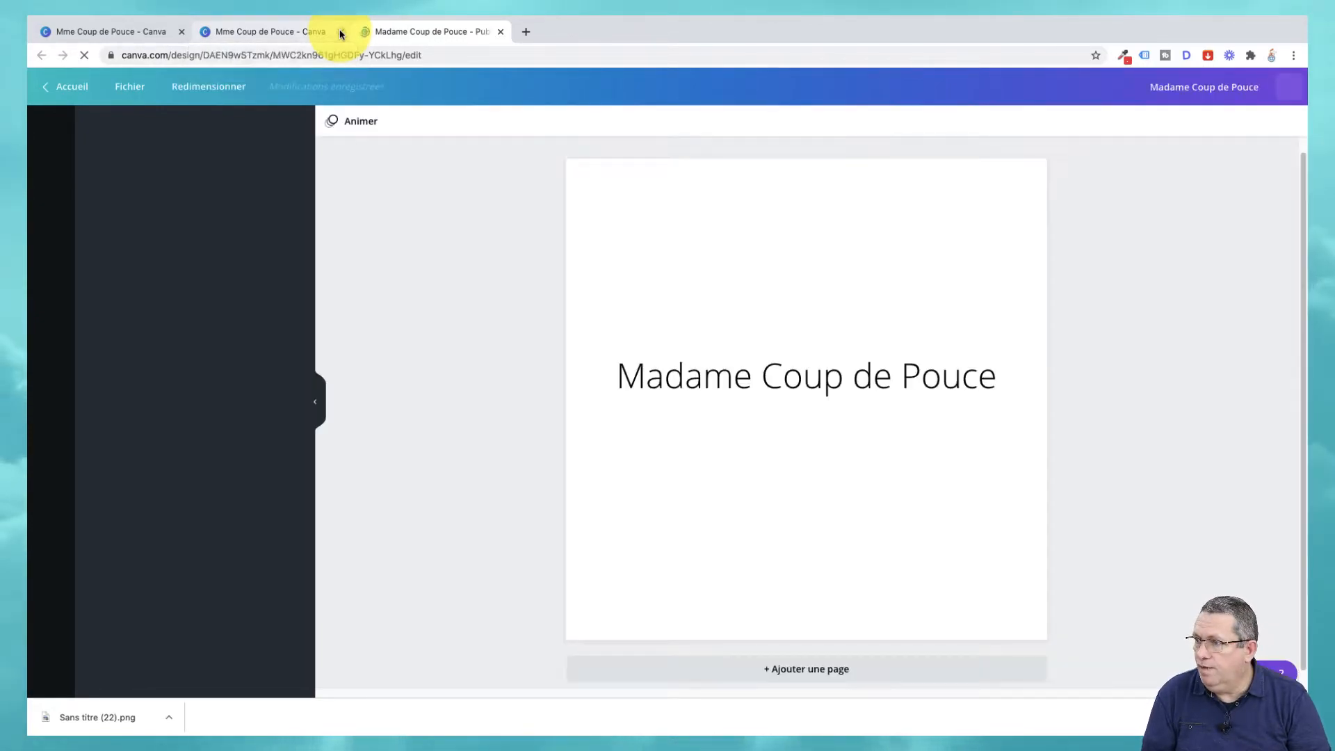
{"action": "left_click", "coordinate": [340, 32]}
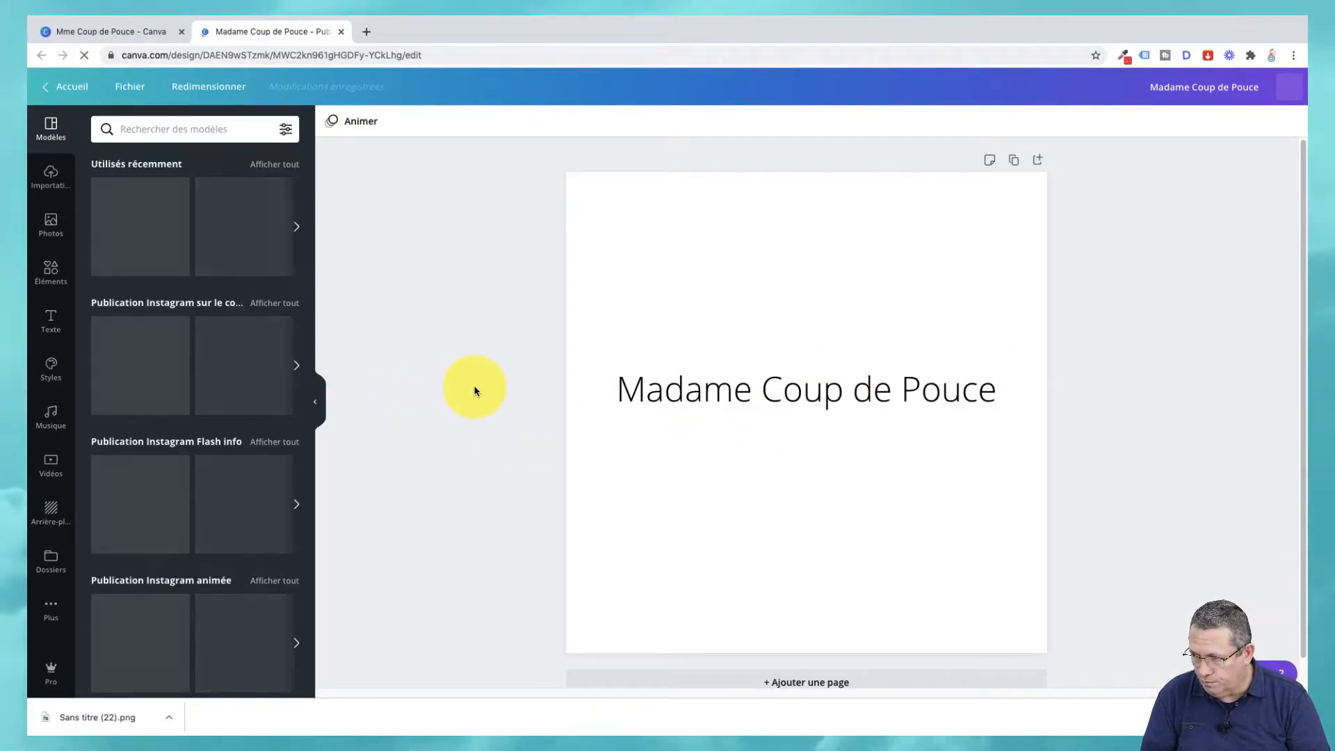
Step: Create a new folder named "Test 1" from within the design editor
{"action": "left_click", "coordinate": [50, 563]}
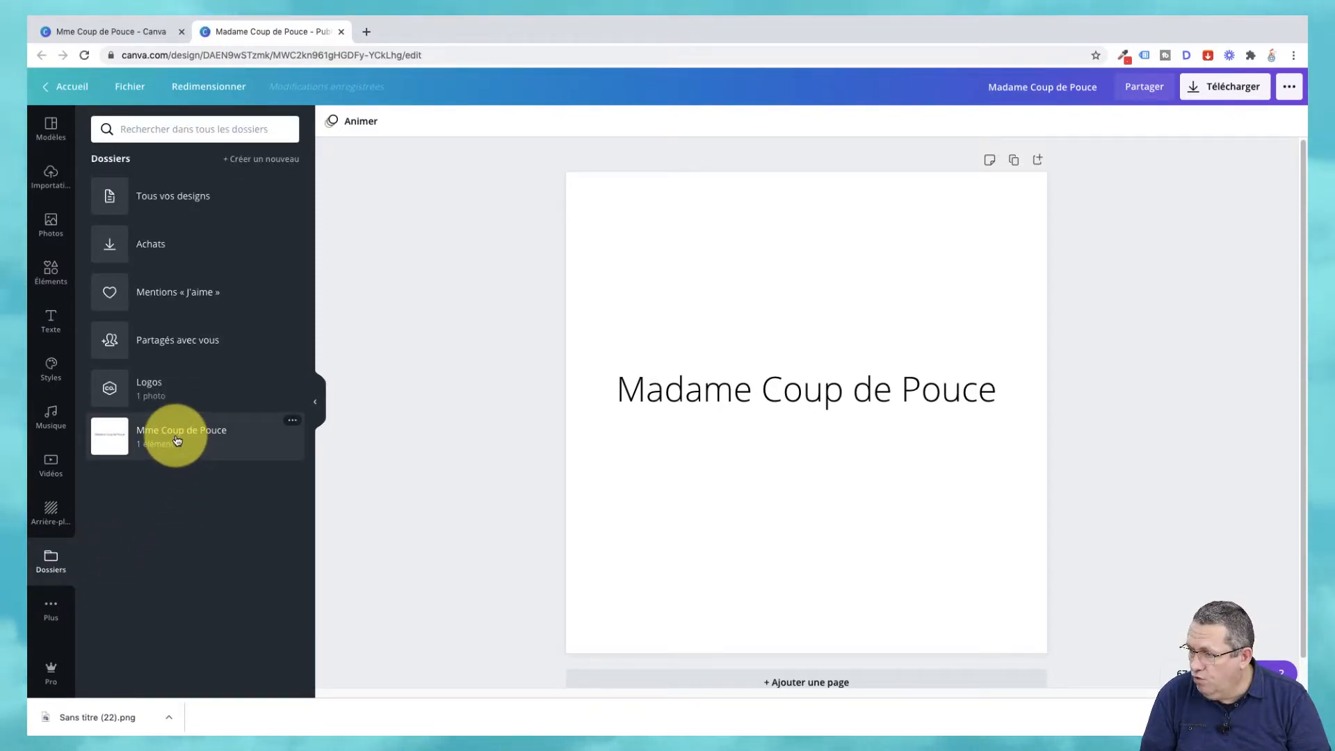
{"action": "left_click", "coordinate": [269, 160]}
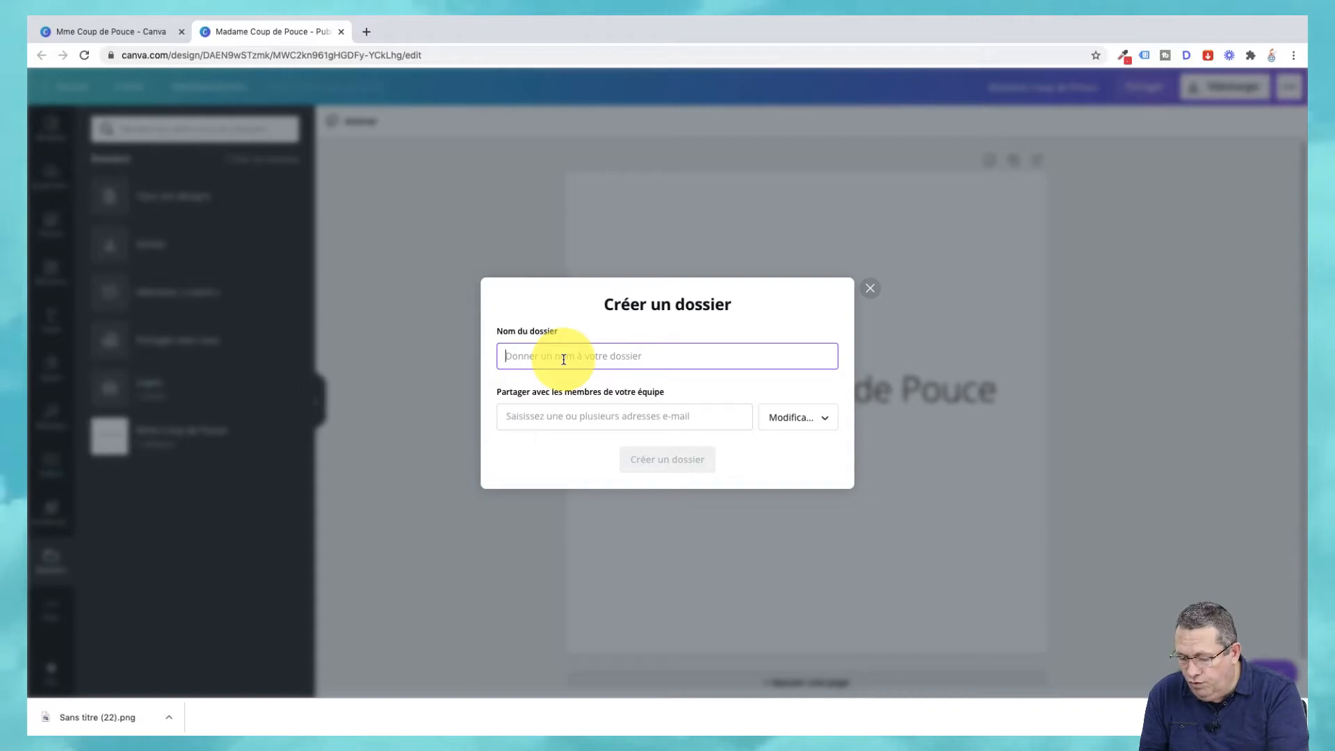
{"action": "type", "text": "Test"}
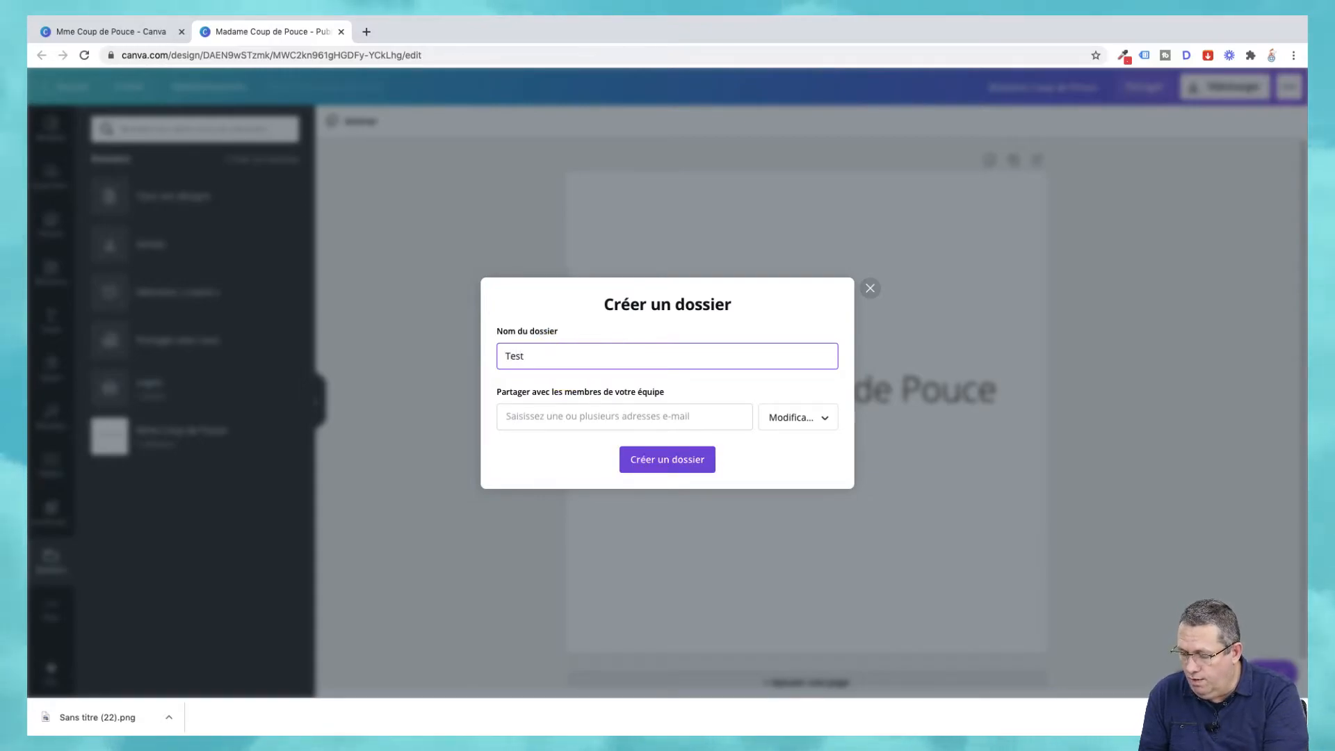
{"action": "type", "text": " 1"}
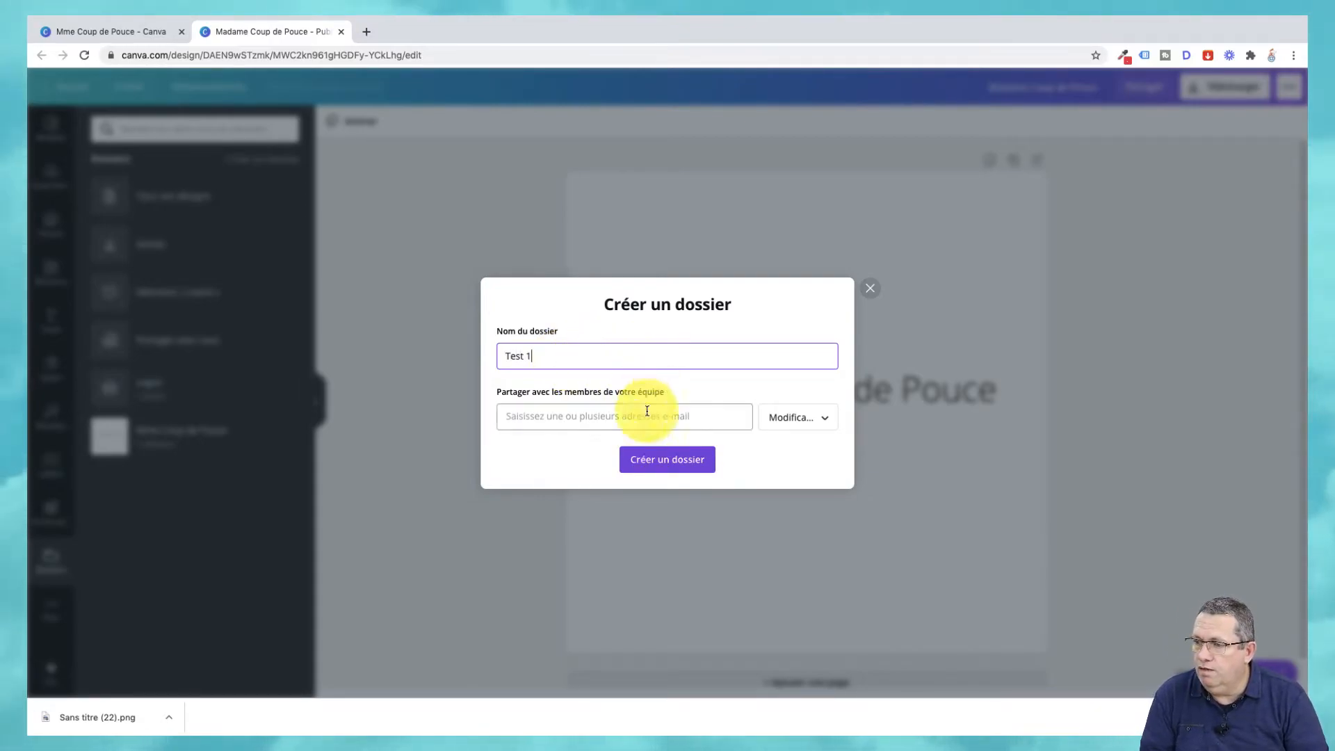
{"action": "left_click", "coordinate": [664, 460]}
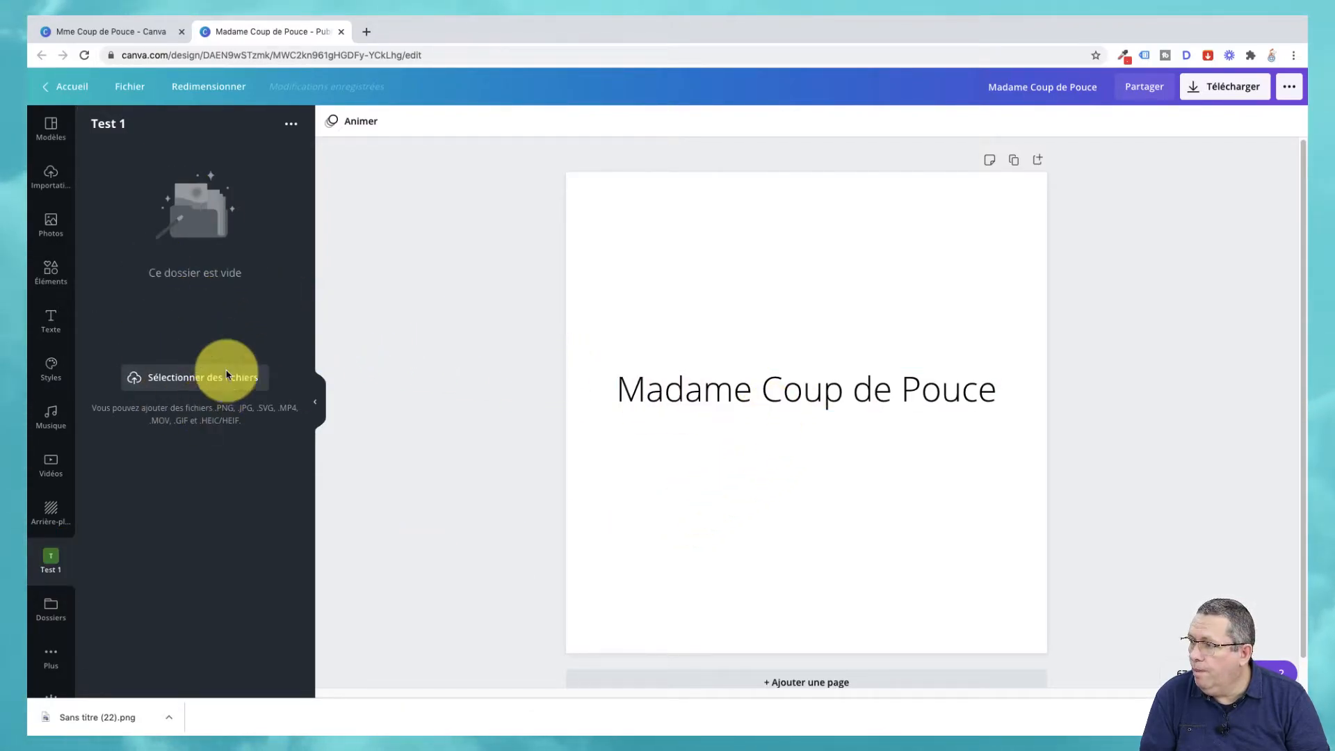
Step: Open the file selection for importing into the Test 1 folder and cancel it
{"action": "left_click", "coordinate": [195, 381]}
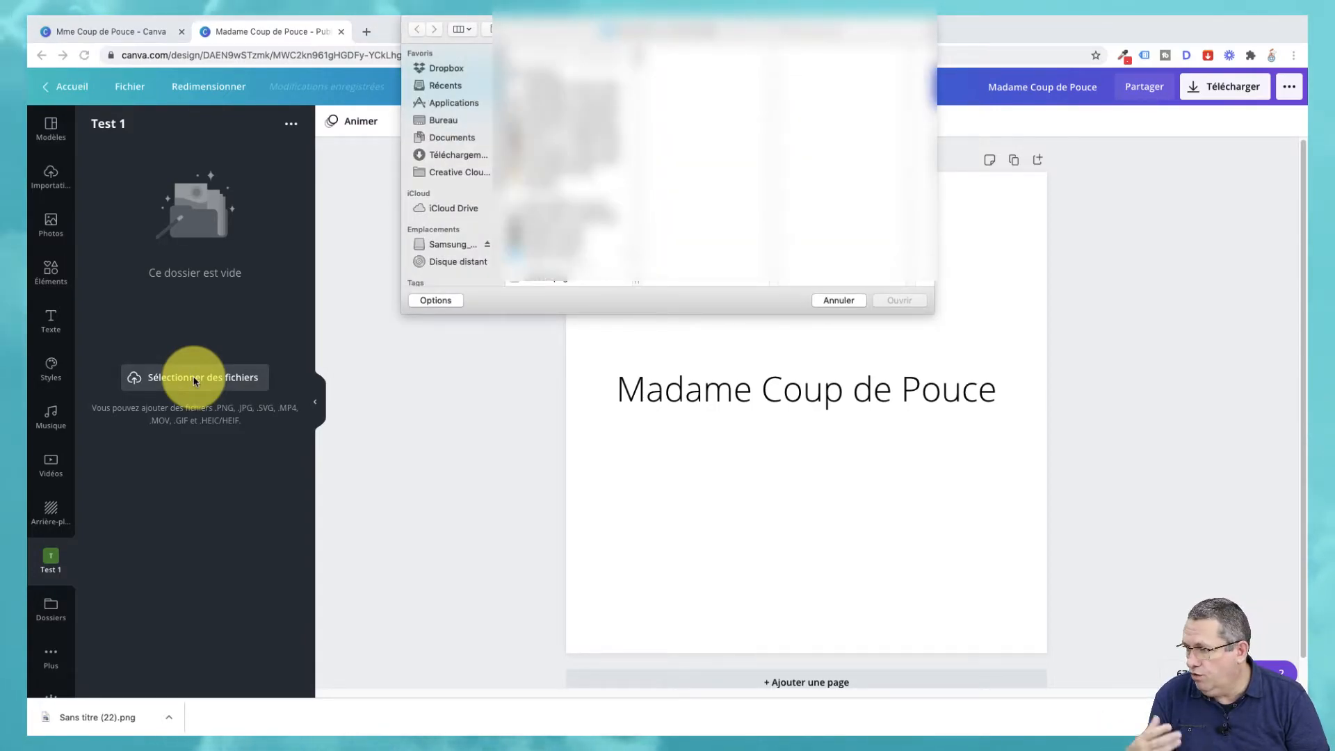
{"action": "left_click", "coordinate": [837, 301]}
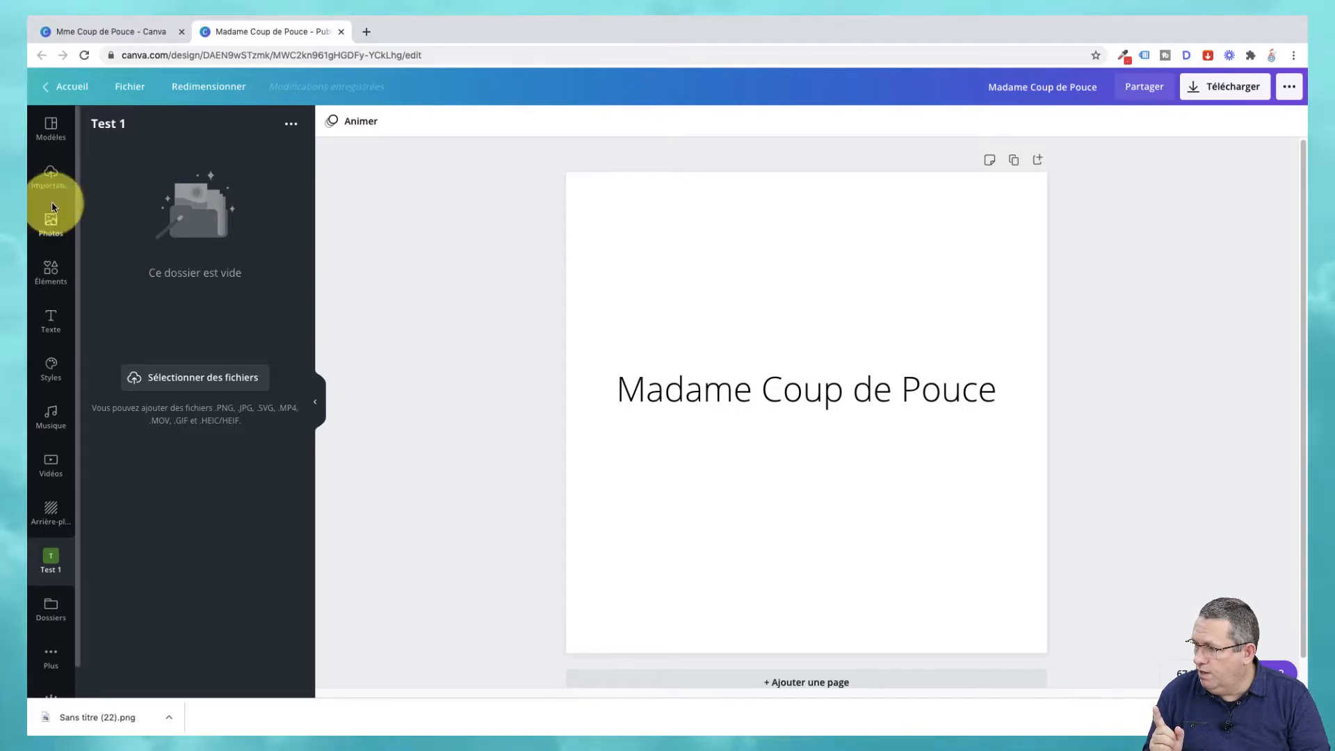
Step: Open the Test 1 folder from the folder list and create a subfolder named "Projet 1" inside it
{"action": "left_click", "coordinate": [53, 607]}
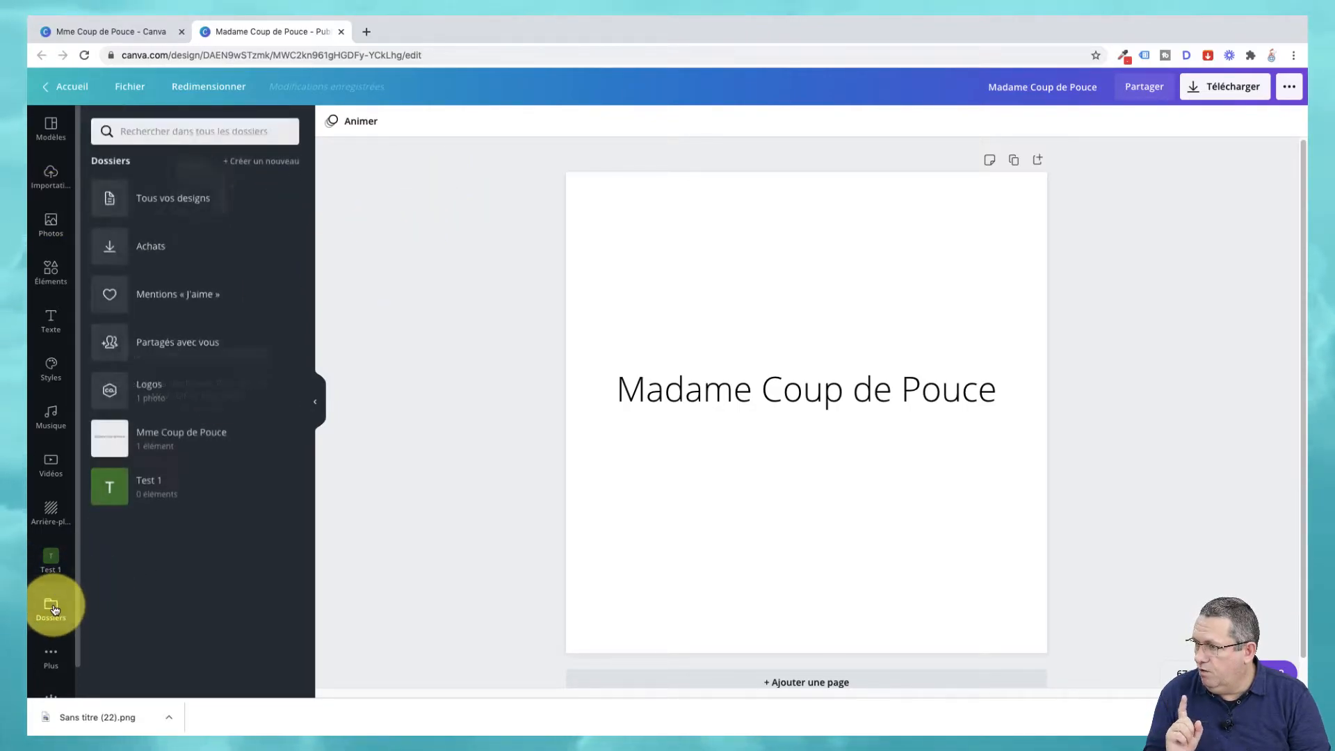
{"action": "left_click", "coordinate": [167, 481]}
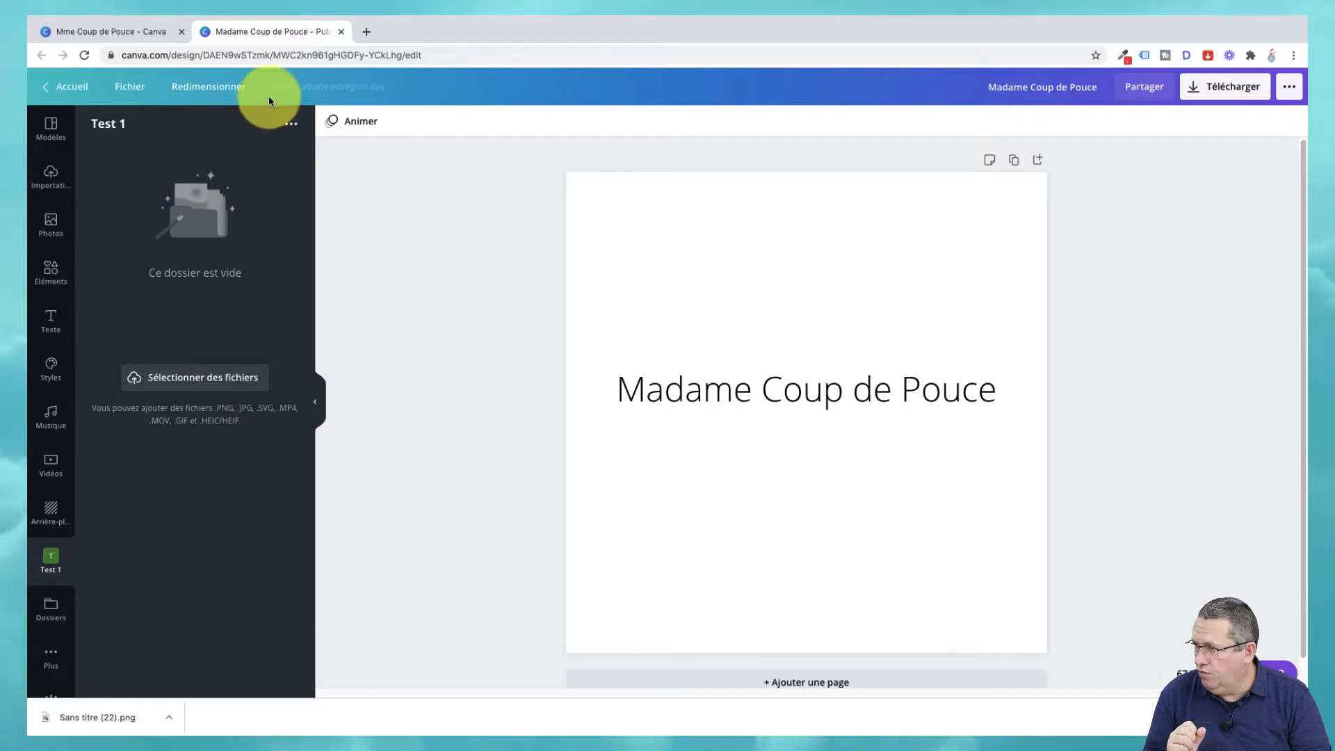
{"action": "left_click", "coordinate": [291, 124]}
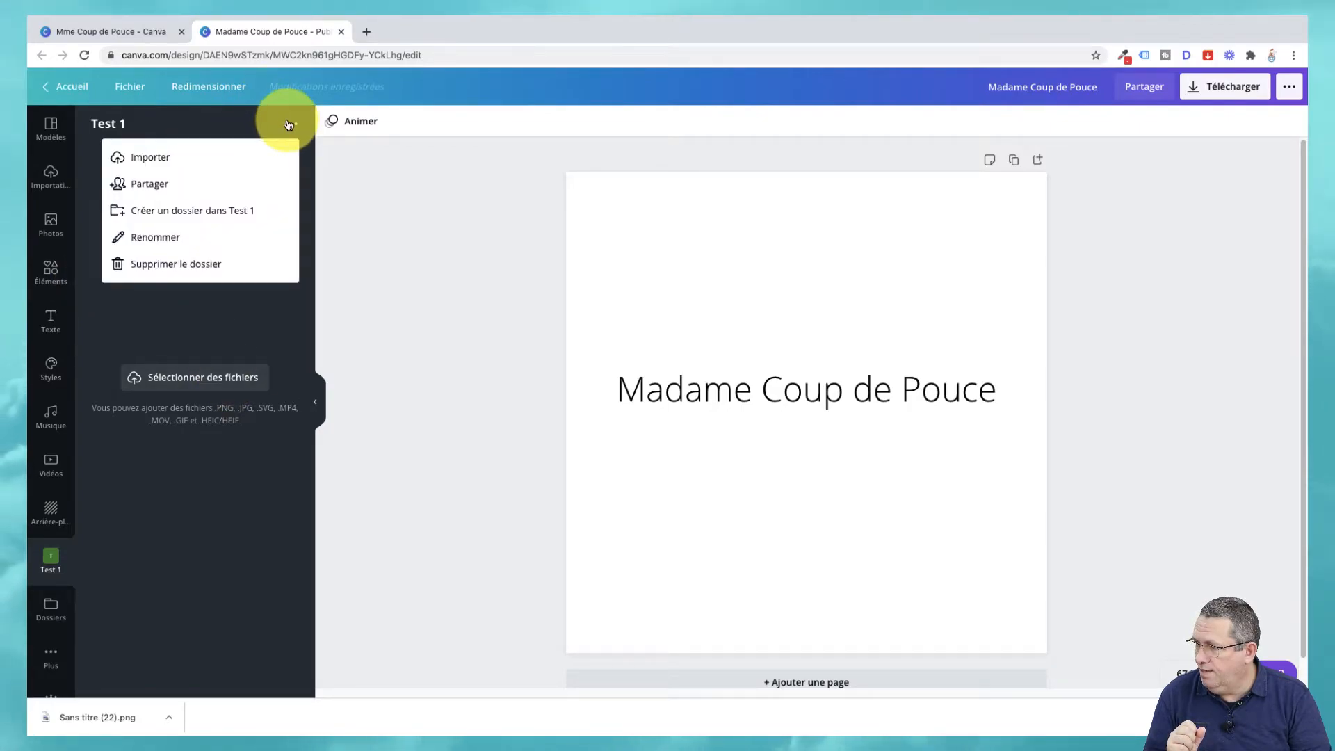
{"action": "left_click", "coordinate": [200, 212]}
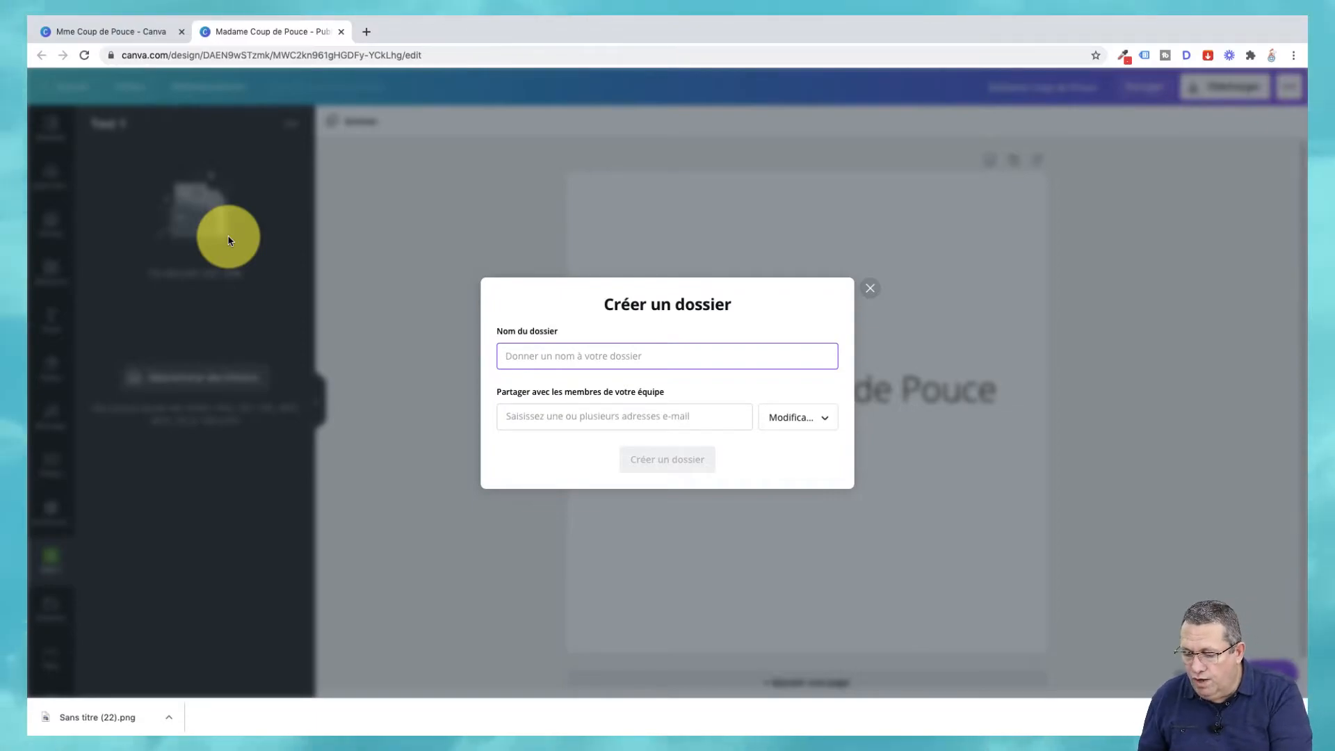
{"action": "type", "text": "Projet 1"}
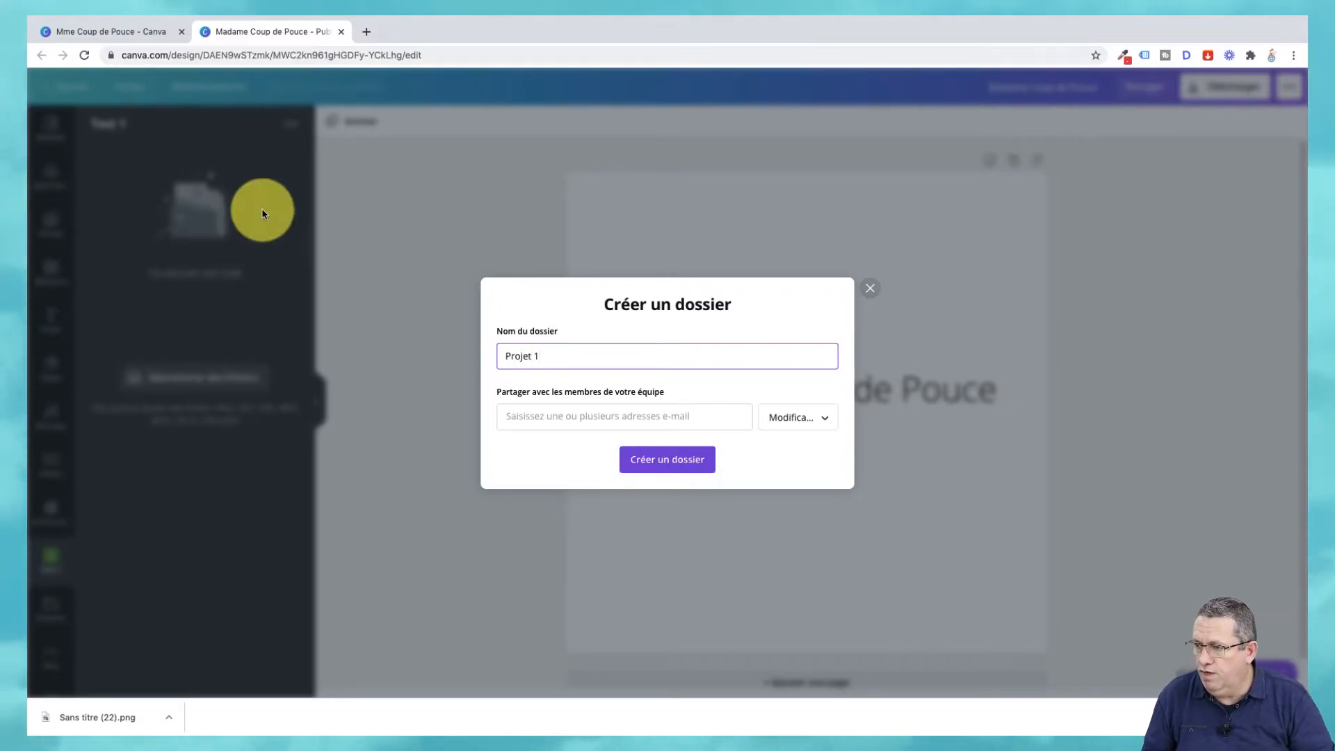
{"action": "left_click", "coordinate": [667, 460]}
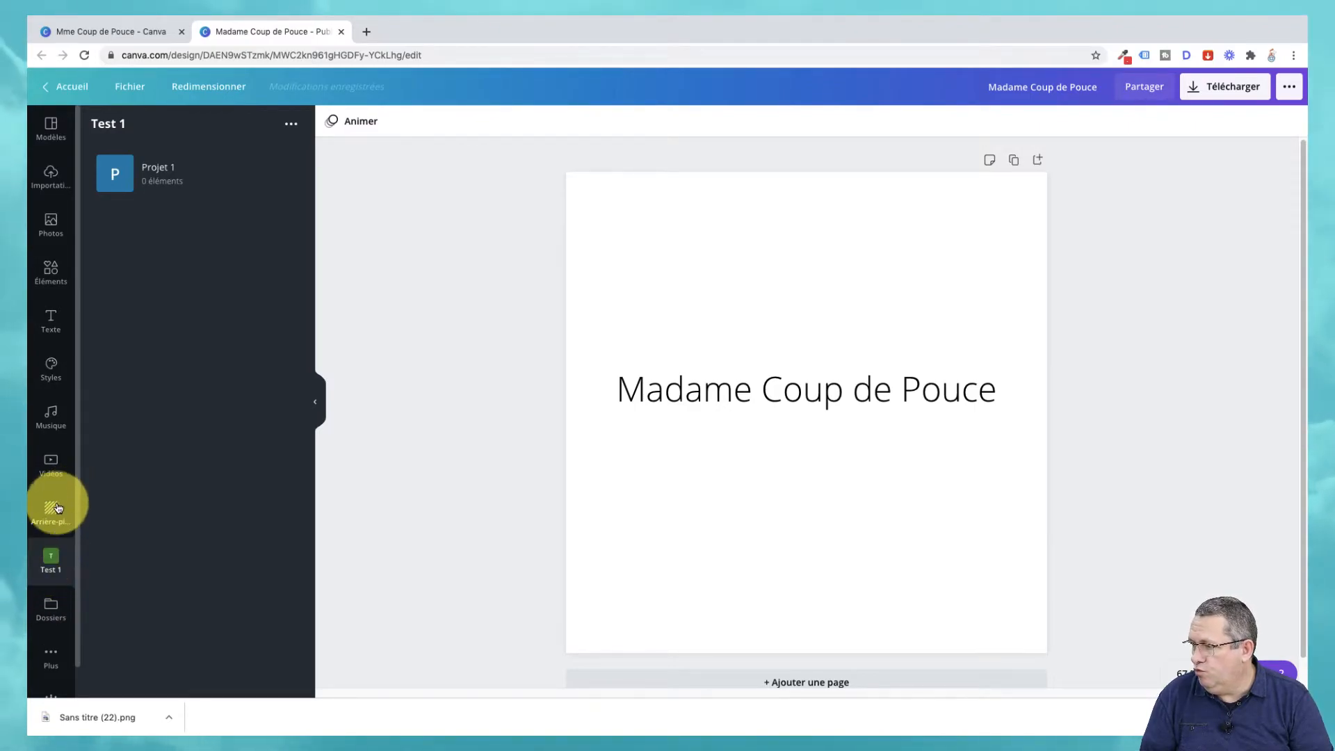
Step: Create a second subfolder named "Projet 2" inside Test 1 and open the Projet 1 subfolder
{"action": "left_click", "coordinate": [291, 125]}
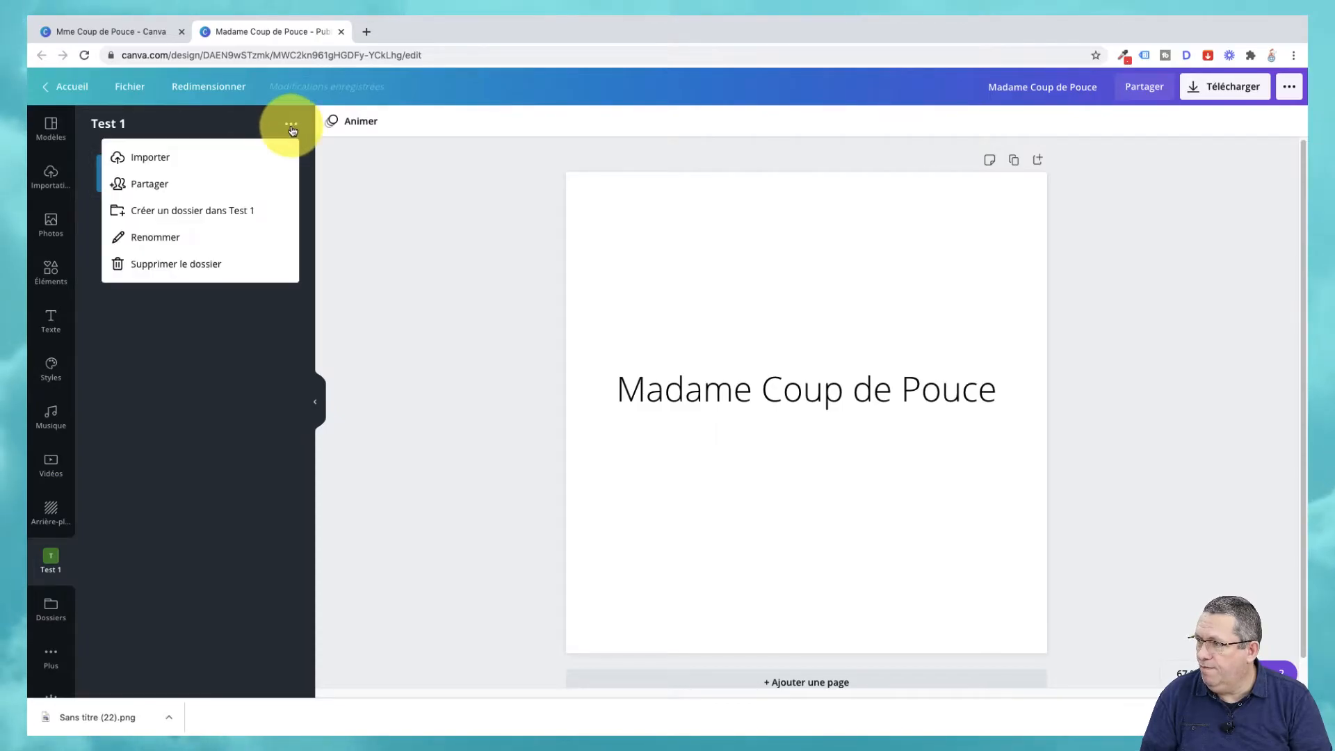
{"action": "left_click", "coordinate": [182, 210]}
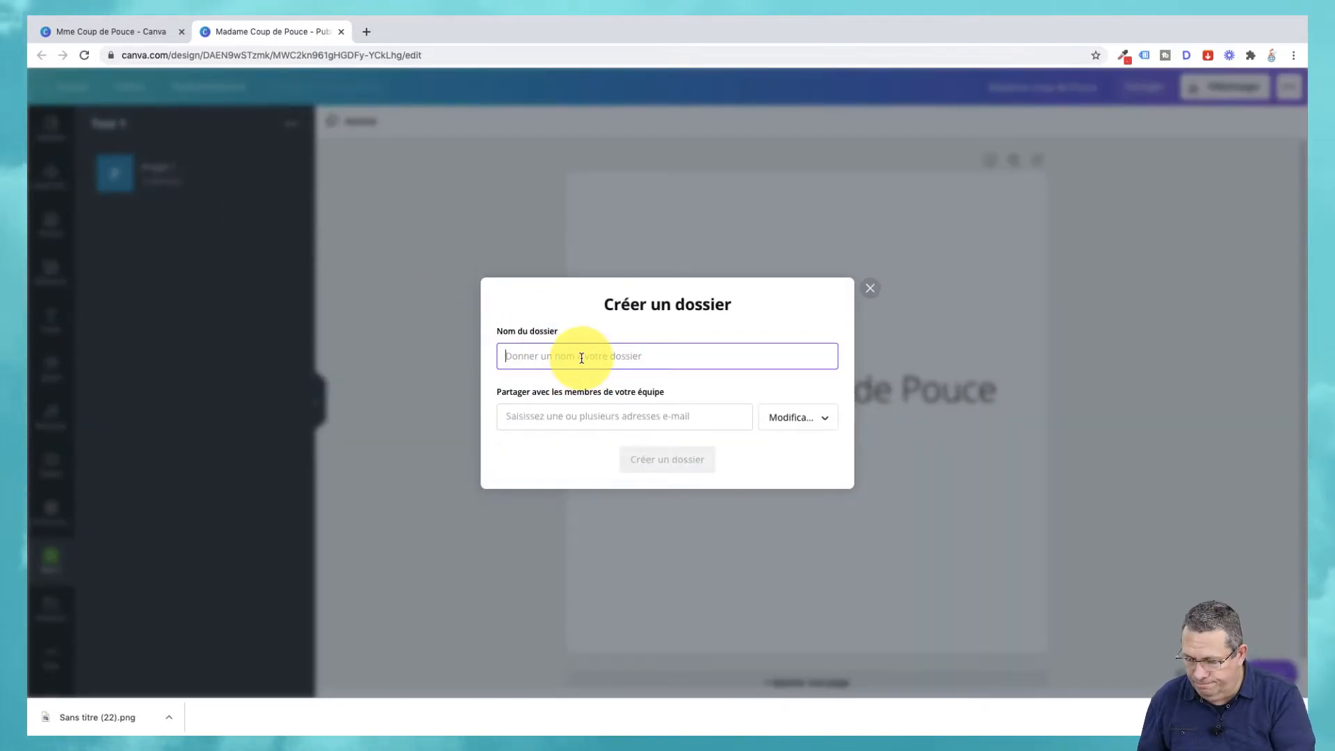
{"action": "type", "text": "Projet 2"}
{"action": "left_click", "coordinate": [668, 460]}
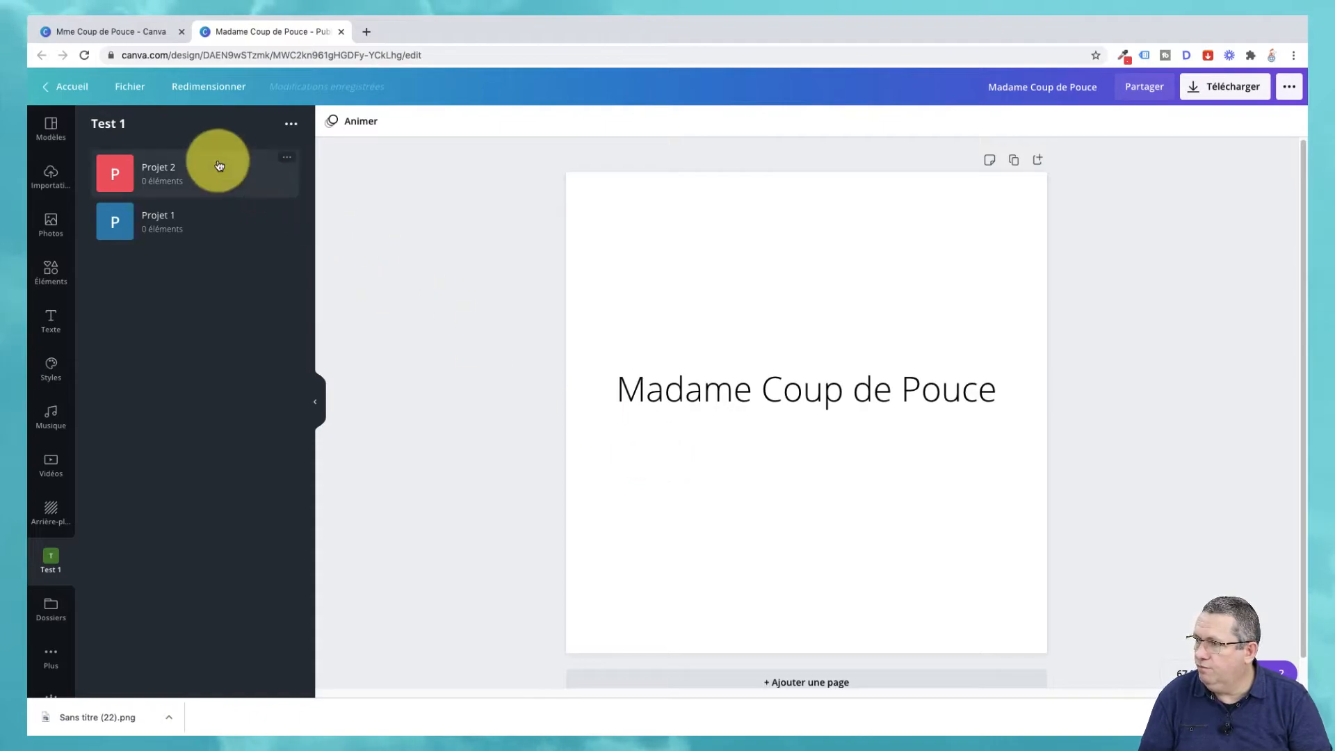
{"action": "left_click", "coordinate": [169, 219]}
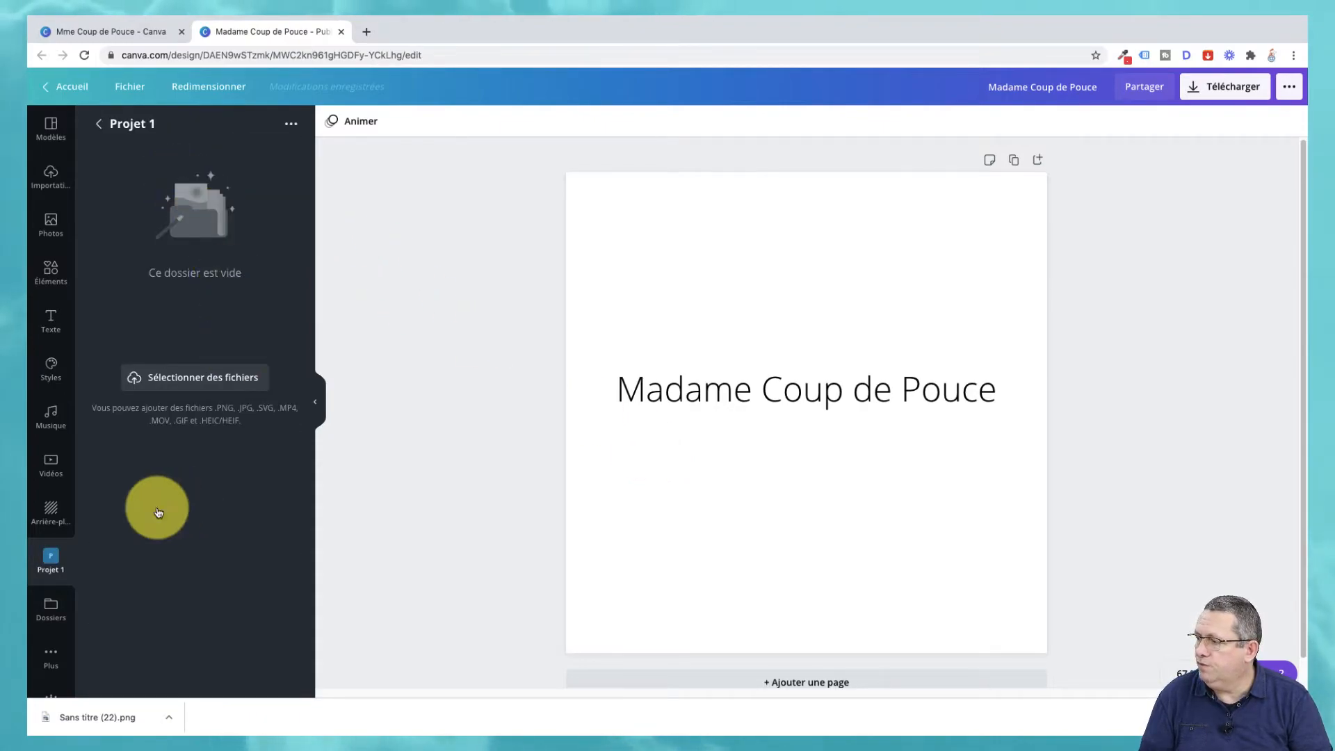
Step: Leave the design for the home page and open the Test 1 folder from all folders to view its subfolders
{"action": "left_click", "coordinate": [82, 90]}
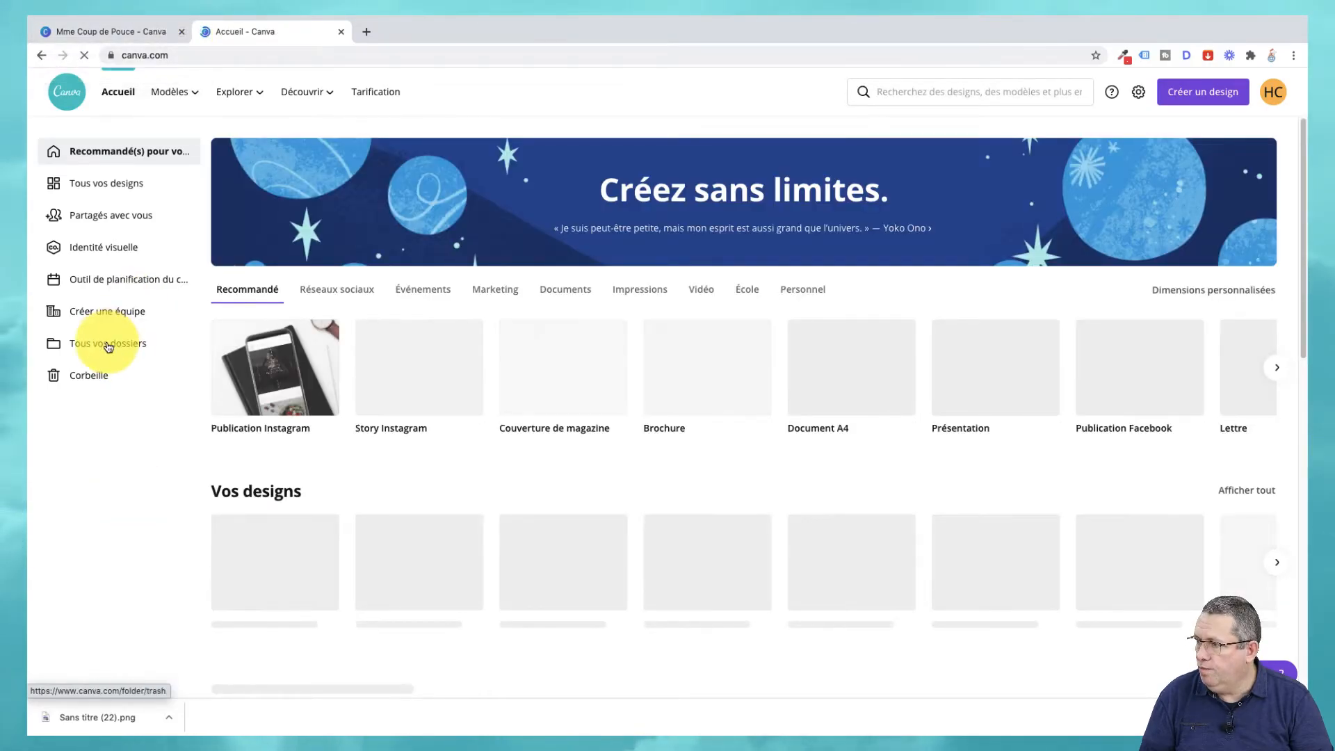
{"action": "left_click", "coordinate": [109, 343]}
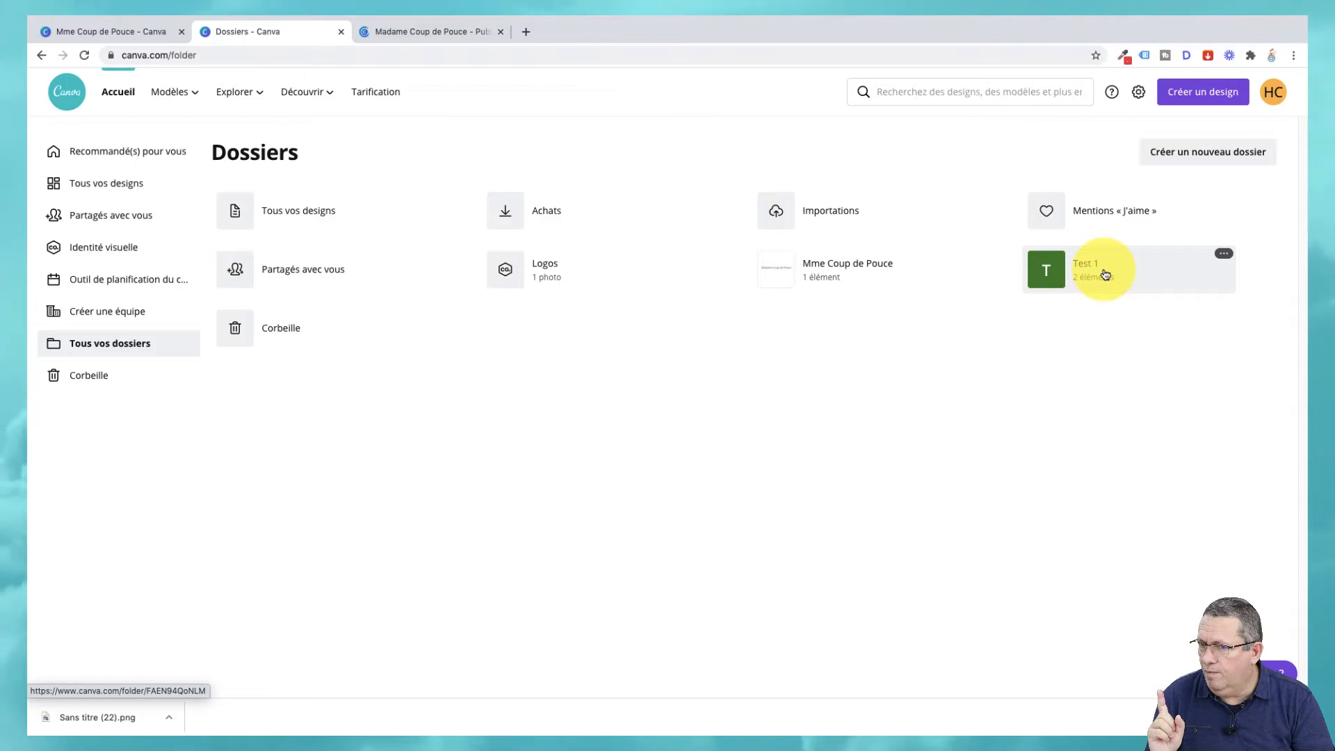
{"action": "left_click", "coordinate": [1106, 274]}
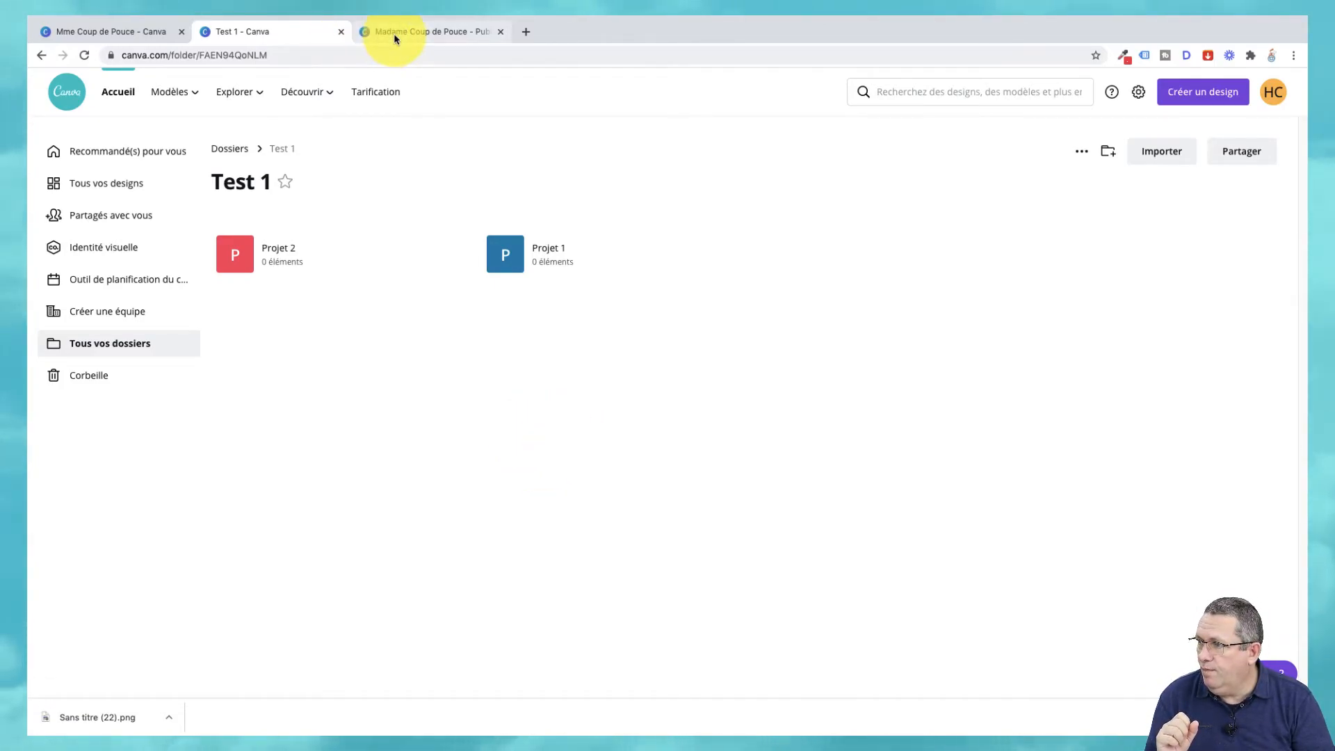
Step: Close the extra browser tabs and move the Madame Coup de Pouce design to the trash from the home page
{"action": "left_click", "coordinate": [119, 93]}
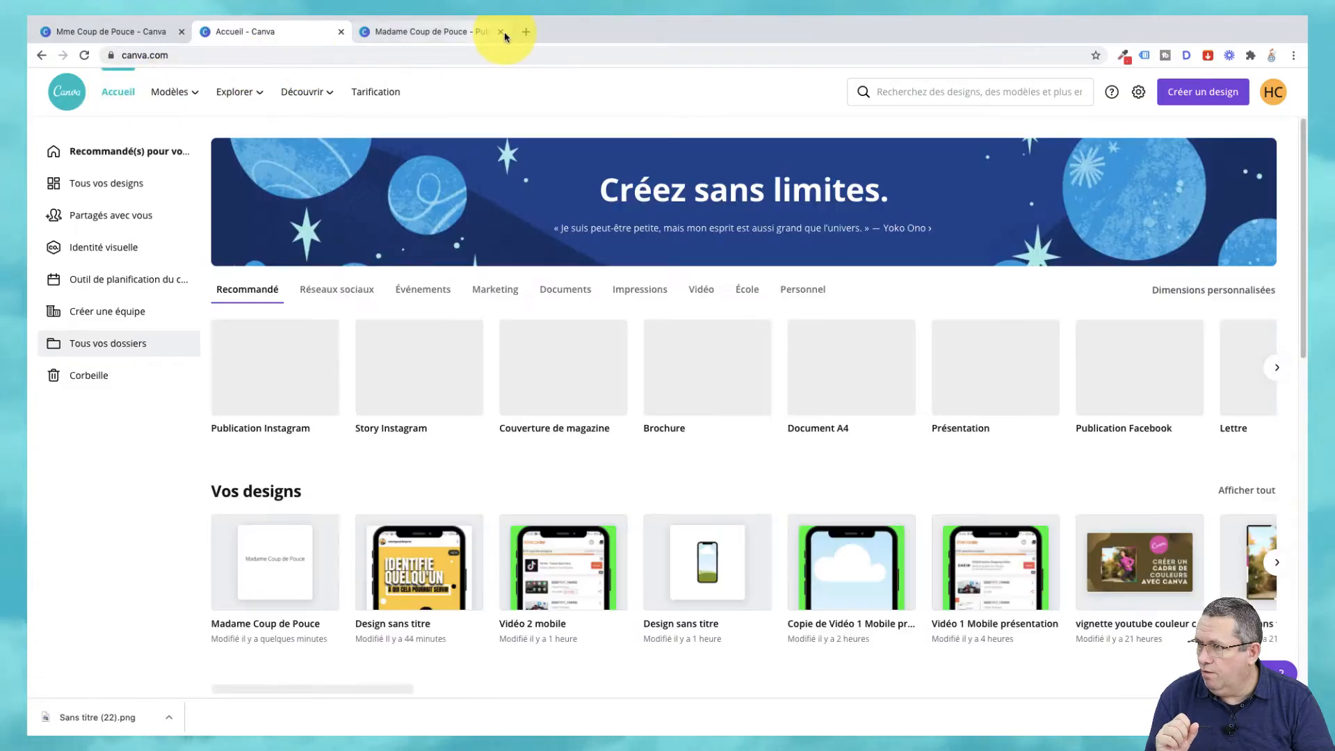
{"action": "left_click", "coordinate": [181, 32]}
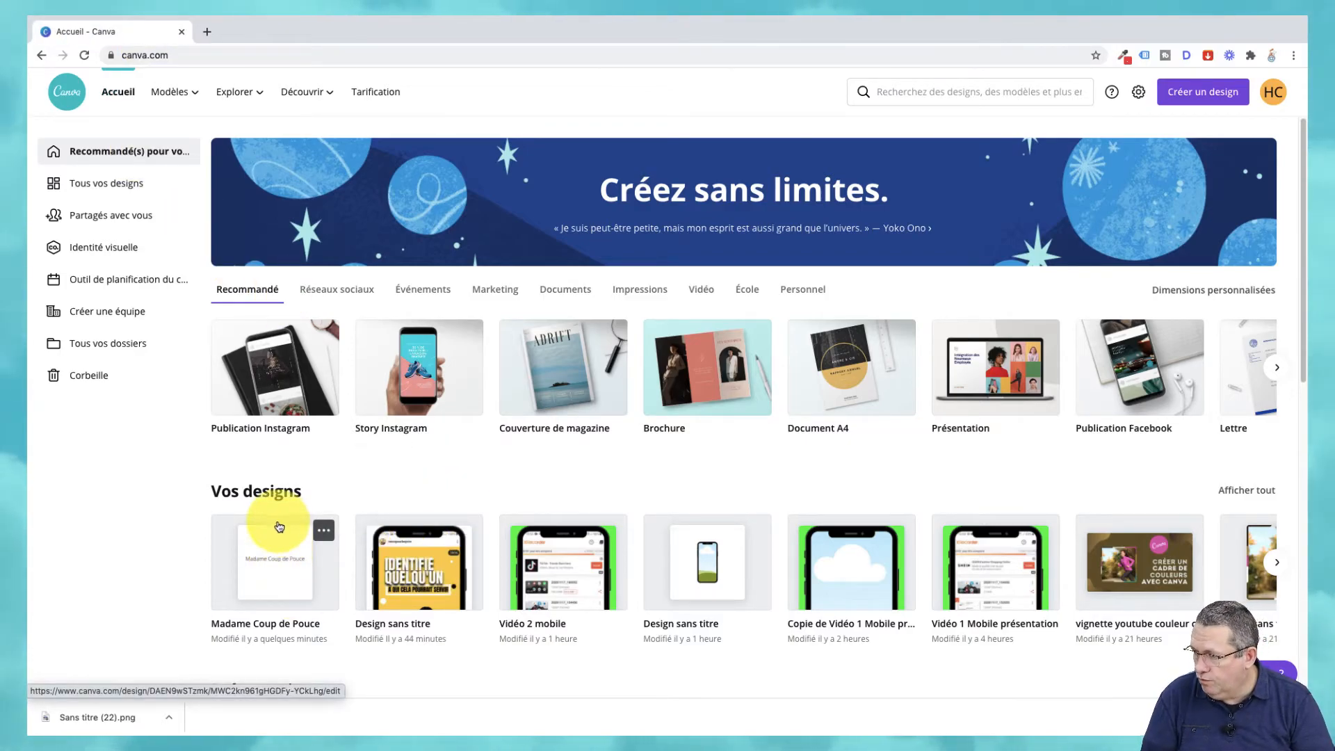
{"action": "left_click", "coordinate": [324, 534]}
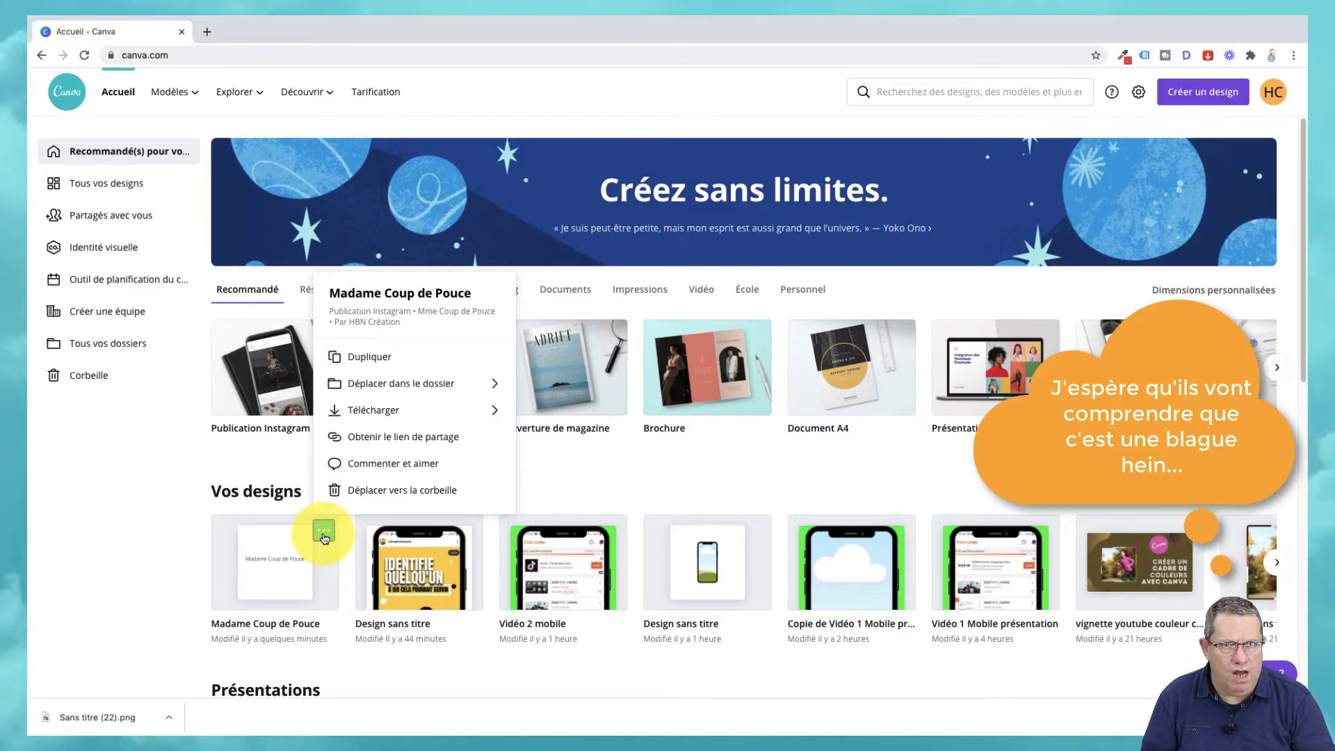
{"action": "left_click", "coordinate": [421, 492]}
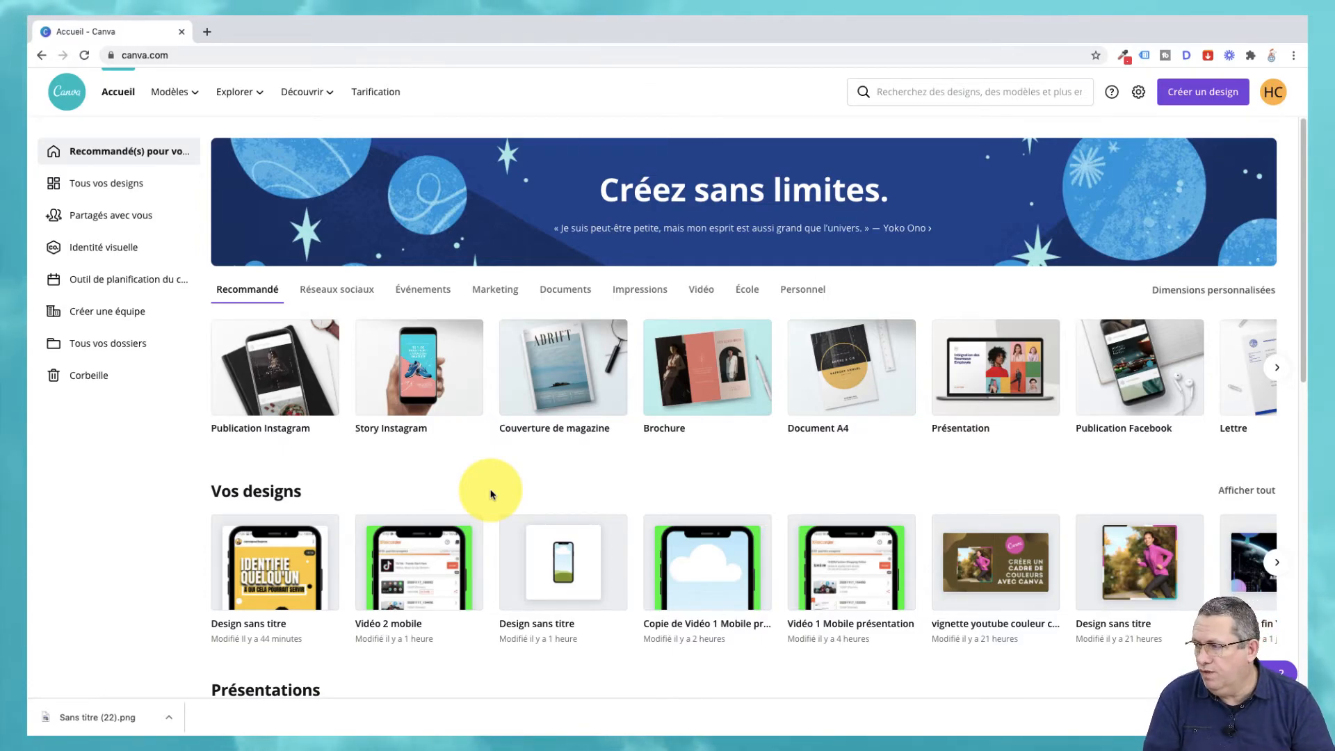
Step: Open the trash to view the deleted designs and return to the home page
{"action": "left_click", "coordinate": [80, 377]}
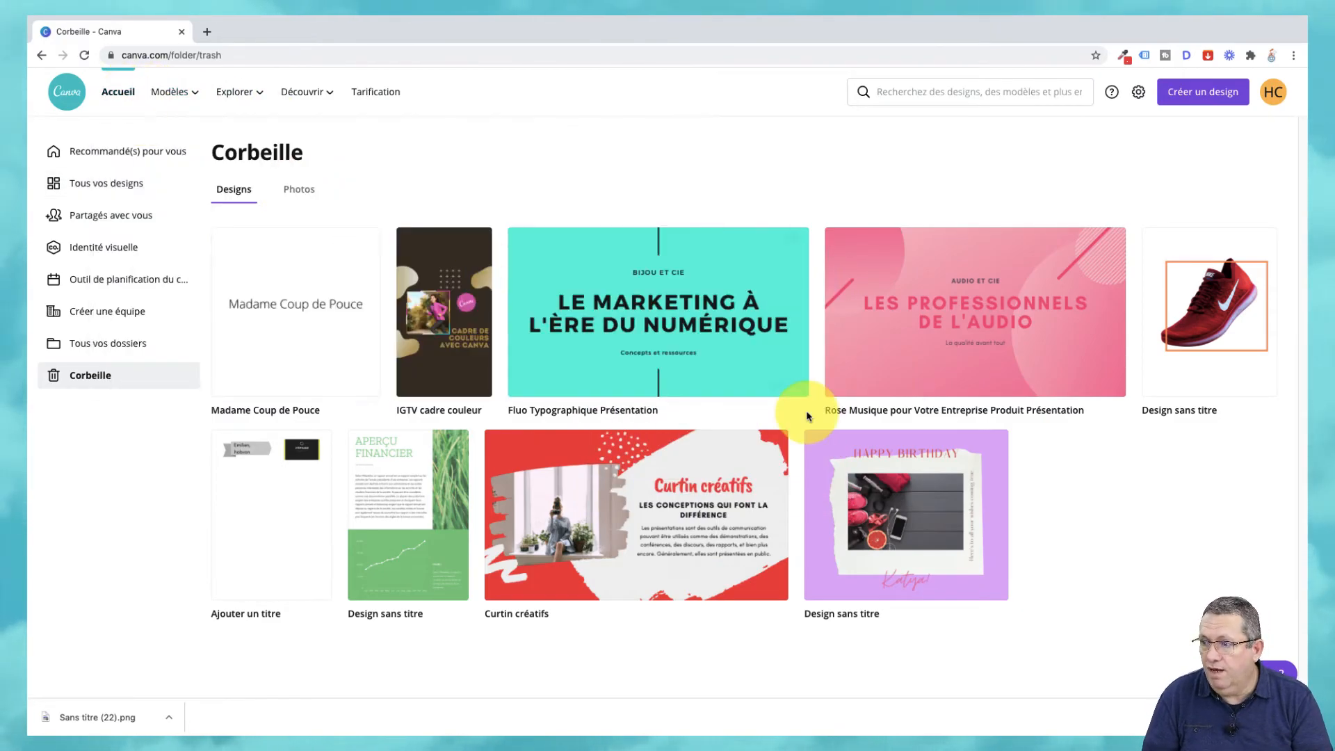
{"action": "mouse_move", "coordinate": [179, 92]}
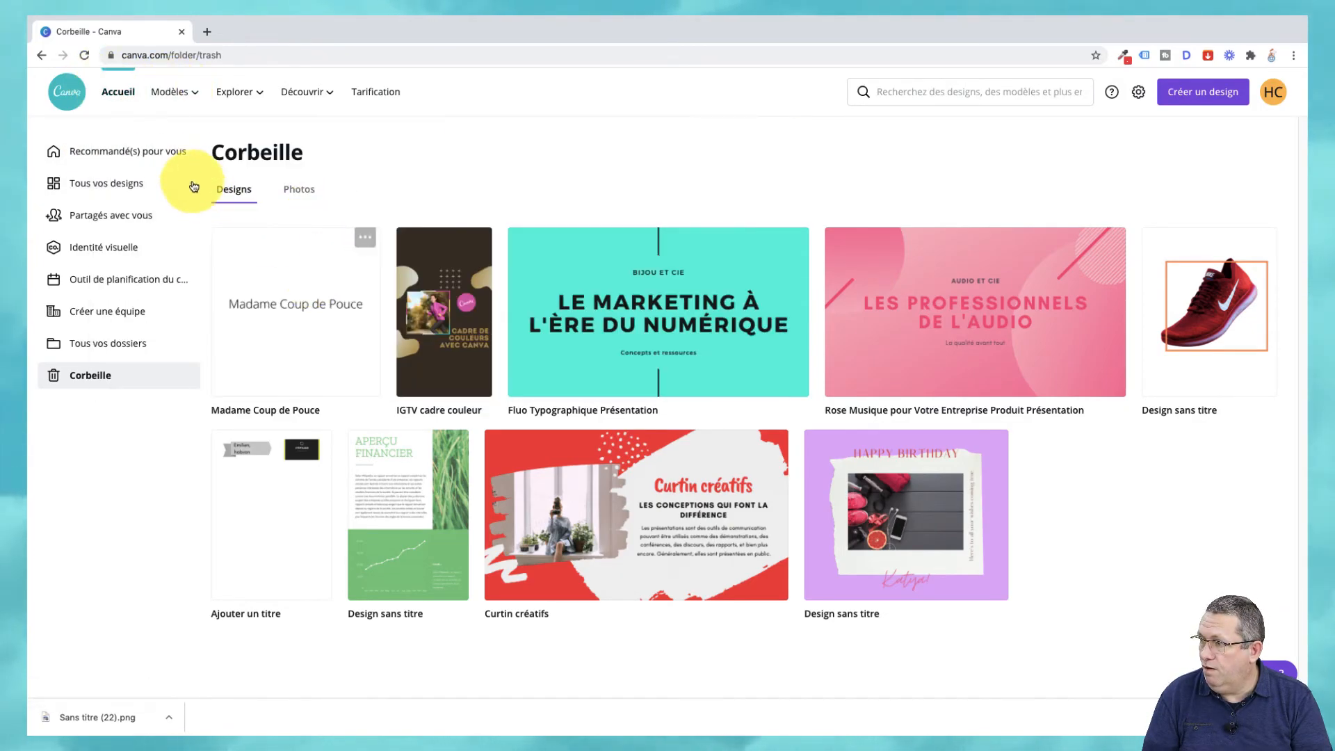
{"action": "left_click", "coordinate": [117, 98]}
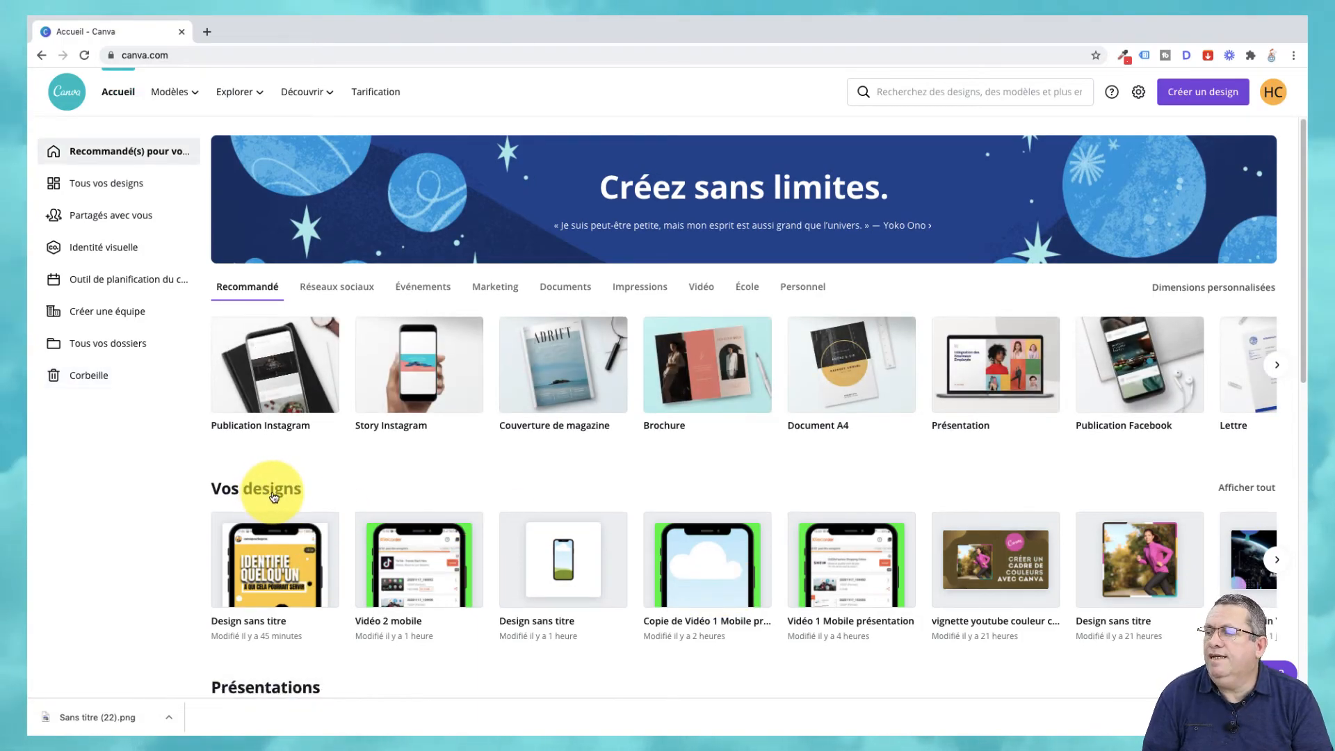
Step: Look through the list of all designs and open the Test 1 folder from the folder list
{"action": "left_click", "coordinate": [254, 496]}
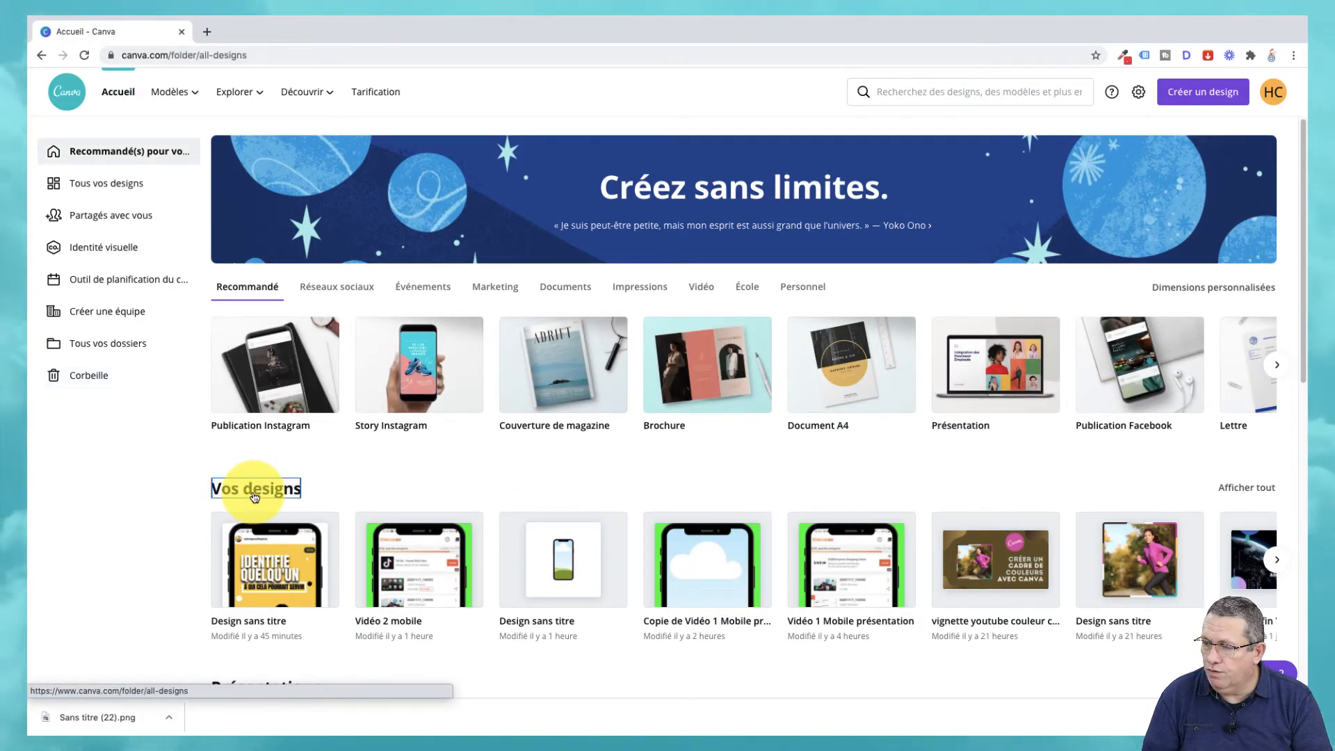
{"action": "scroll", "coordinate": [897, 555], "scroll_direction": "down", "scroll_amount": 5}
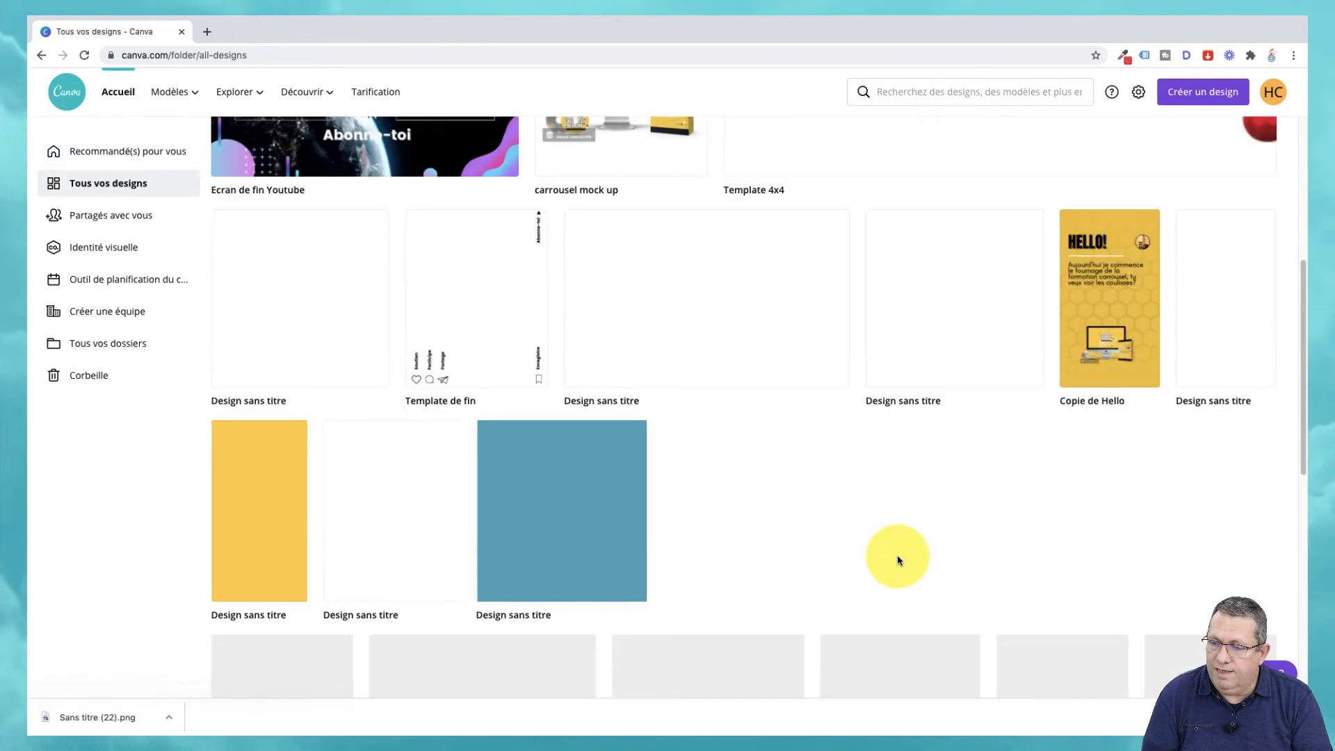
{"action": "scroll", "coordinate": [898, 555], "scroll_direction": "up", "scroll_amount": 5}
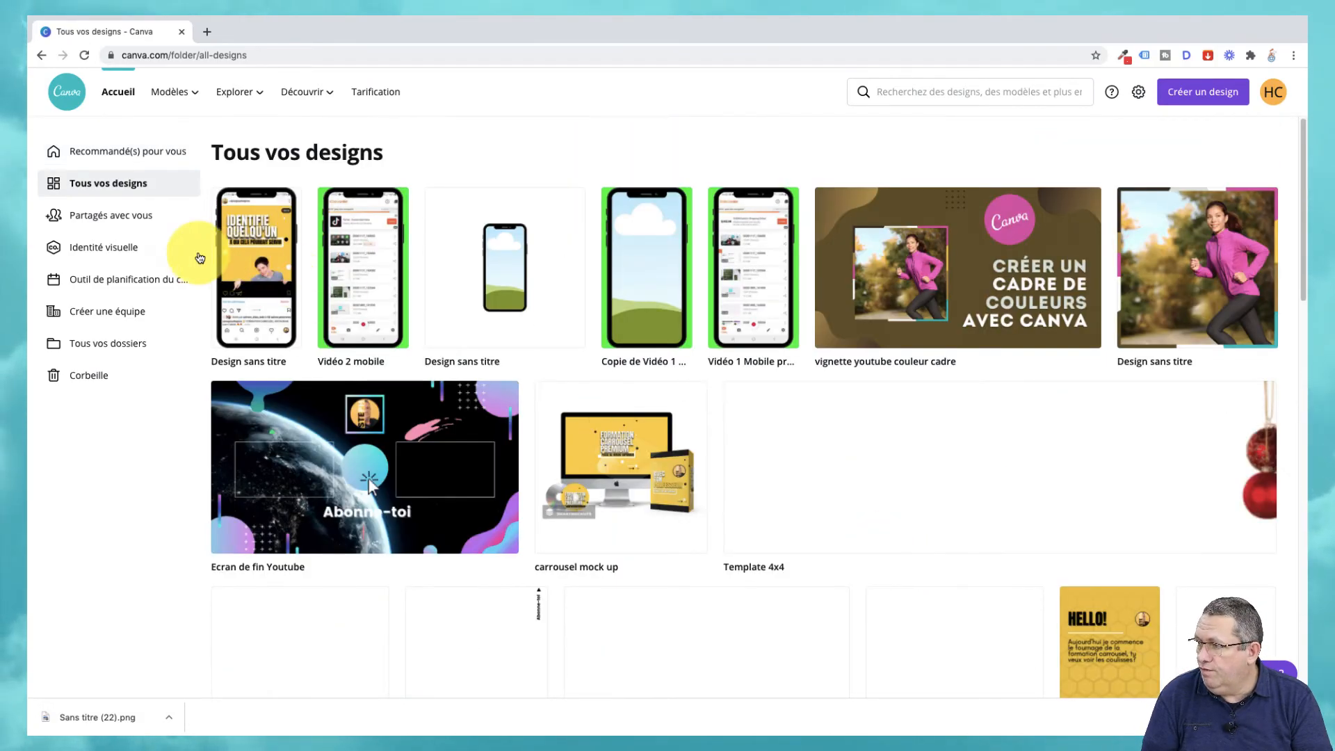
{"action": "left_click", "coordinate": [119, 343]}
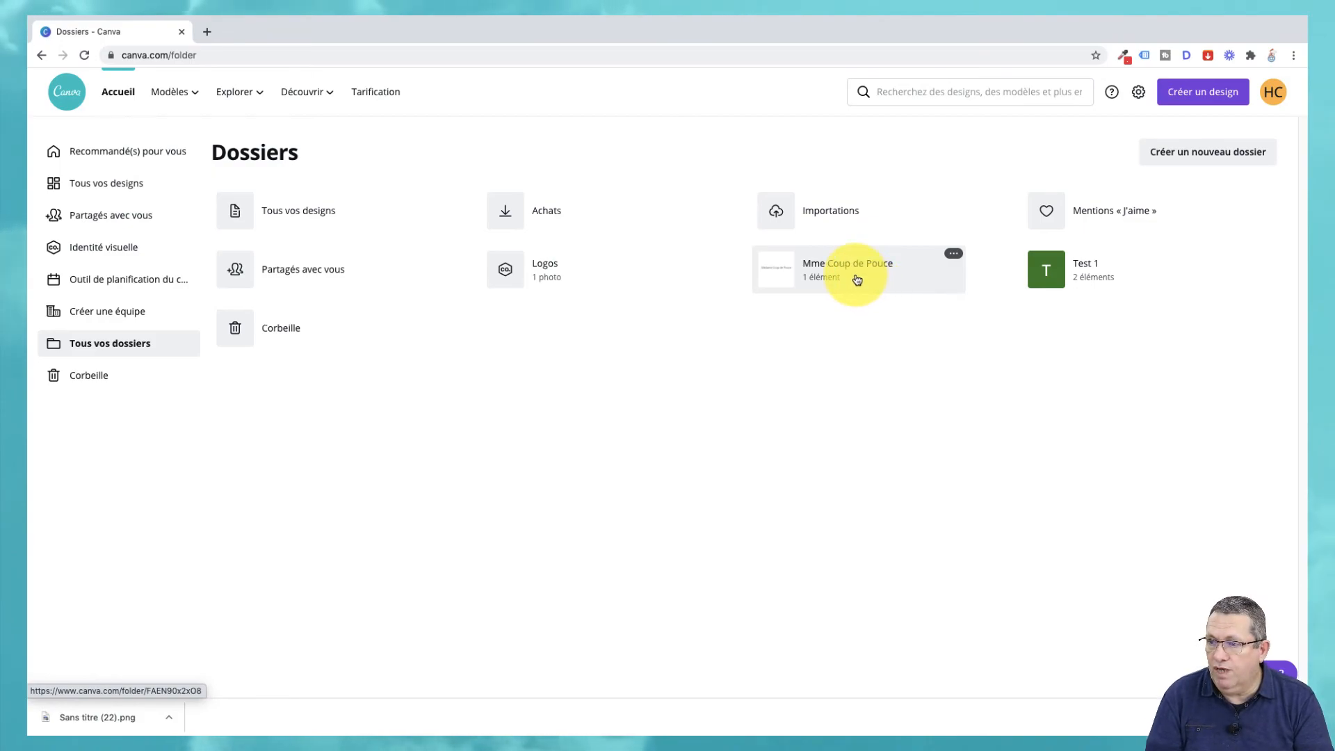
{"action": "left_click", "coordinate": [1101, 277]}
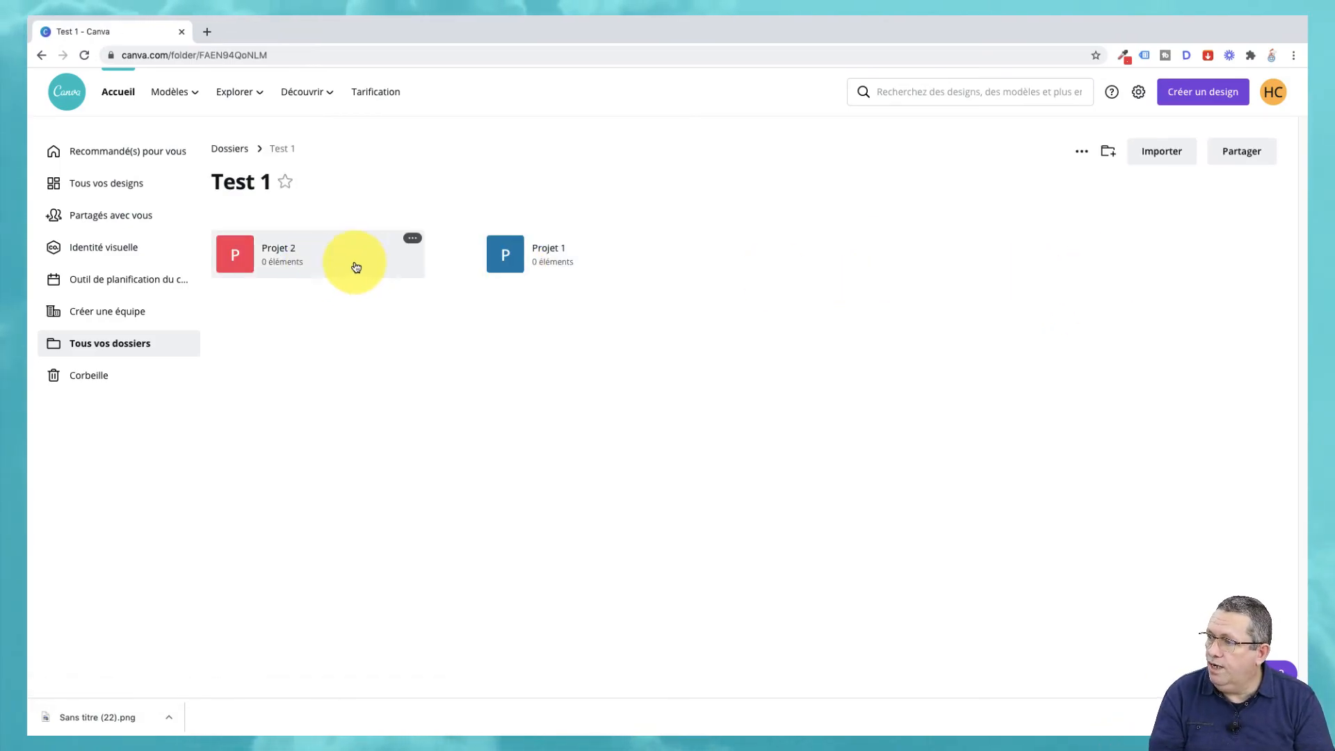